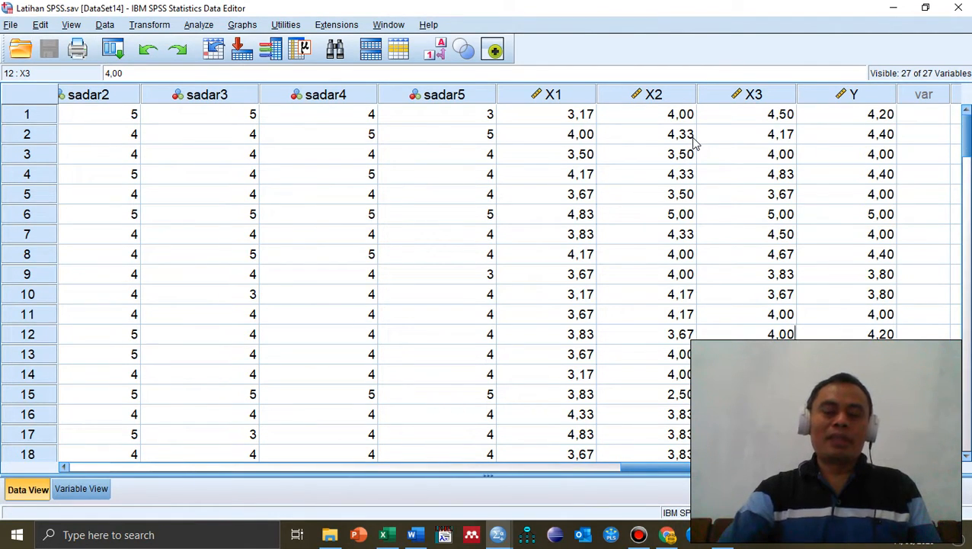
Step: Start a linear regression analysis and assign Kesadaran Wajib Pajak [Y] as the dependent variable
{"action": "left_click", "coordinate": [199, 25]}
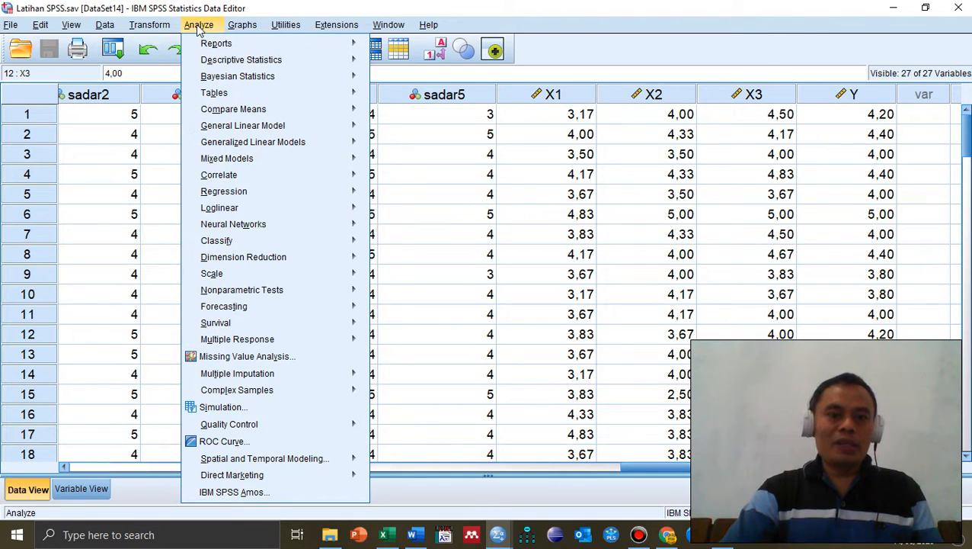
{"action": "mouse_move", "coordinate": [303, 198]}
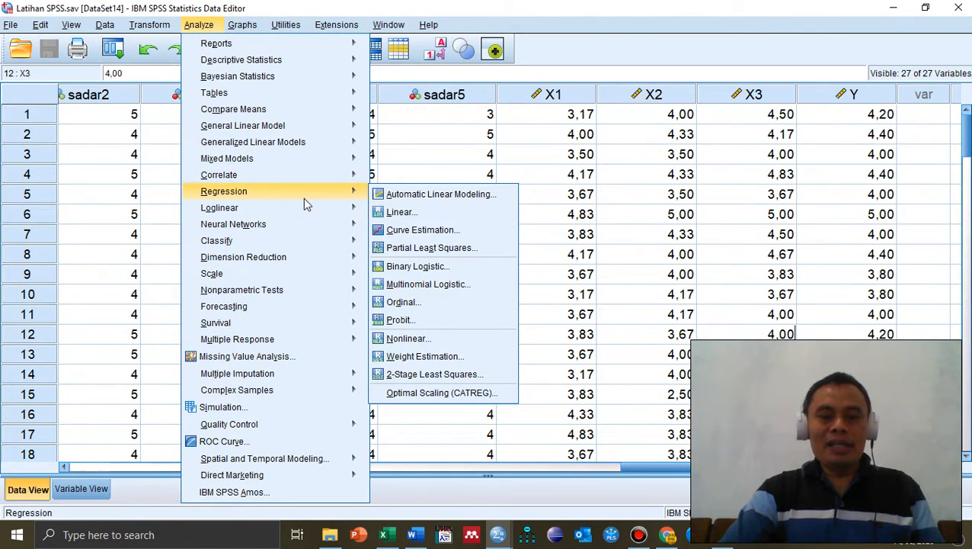
{"action": "left_click", "coordinate": [412, 215]}
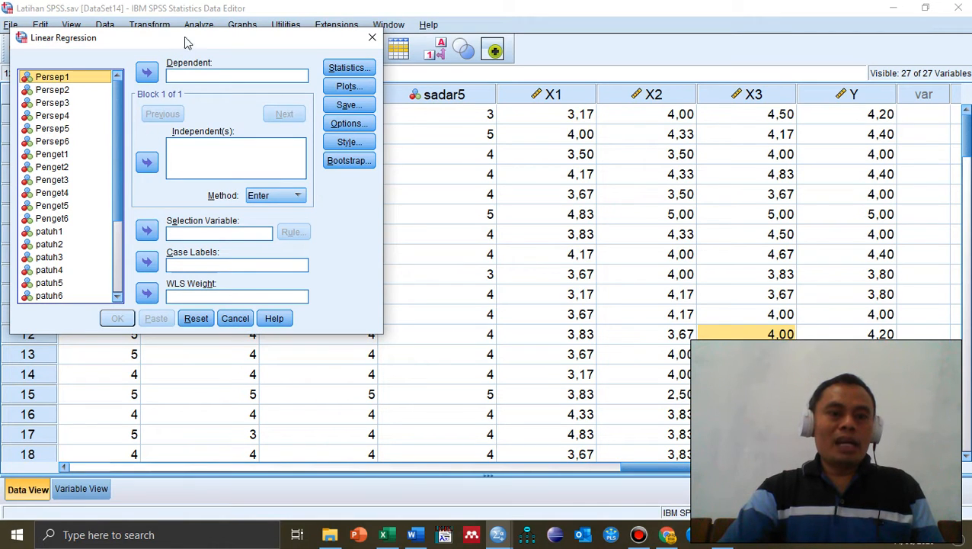
{"action": "left_click_drag", "start_coordinate": [190, 40], "coordinate": [375, 103]}
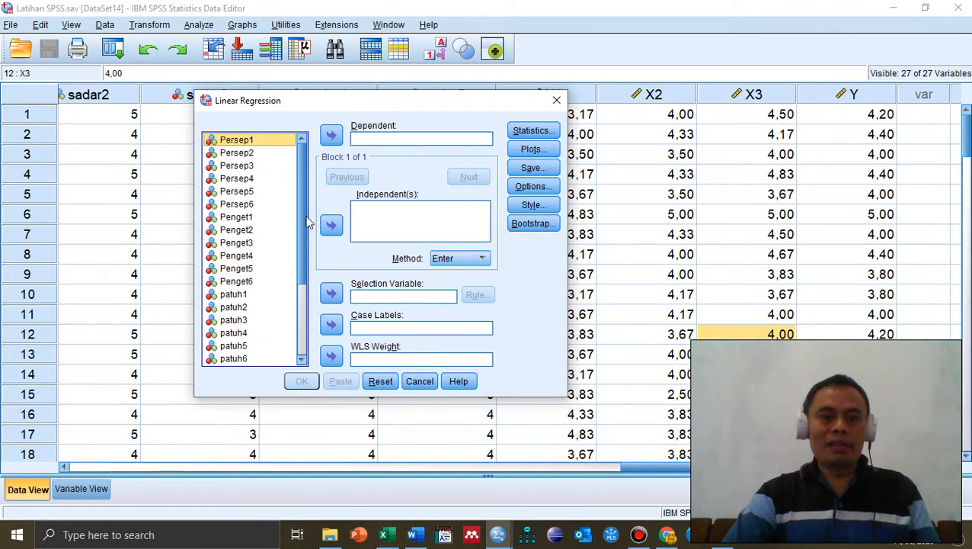
{"action": "left_click_drag", "start_coordinate": [300, 205], "coordinate": [308, 286]}
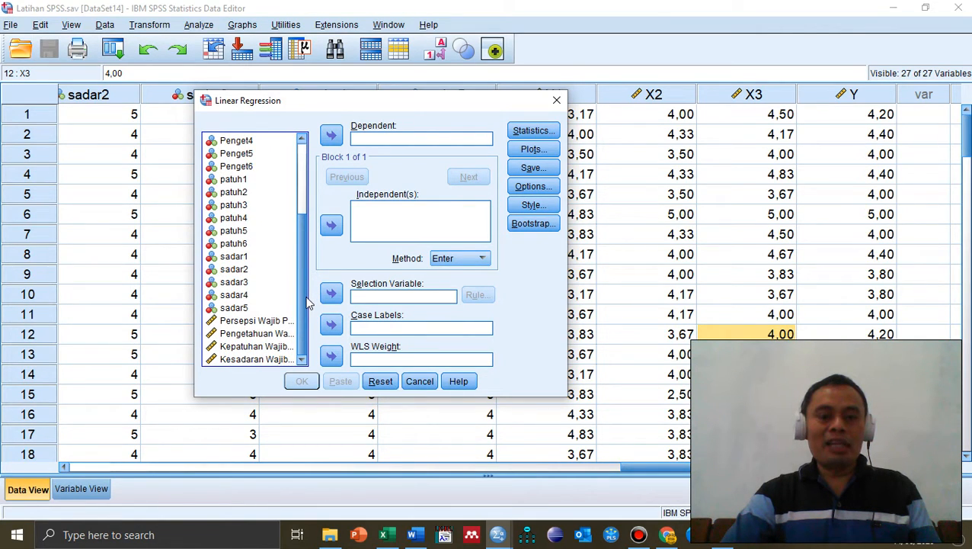
{"action": "left_click", "coordinate": [267, 362]}
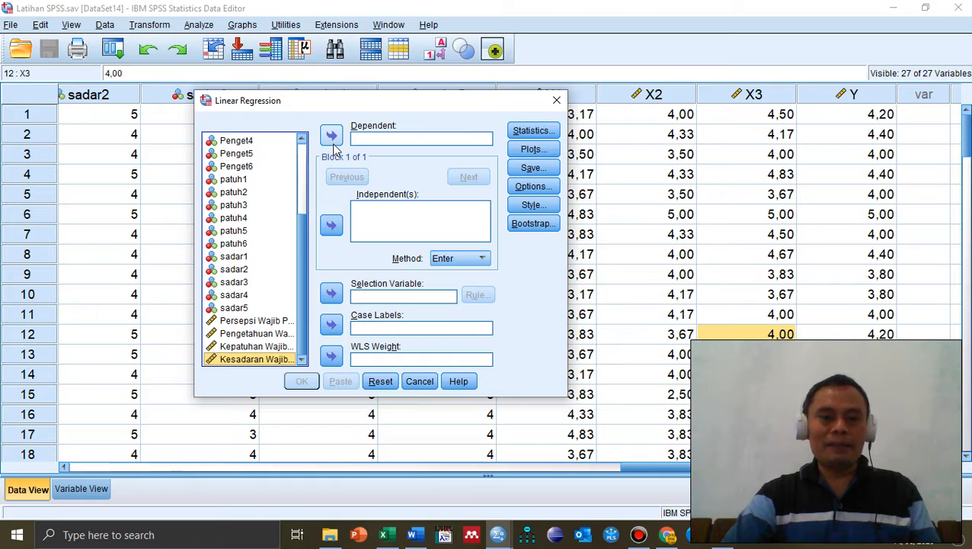
{"action": "left_click", "coordinate": [332, 138]}
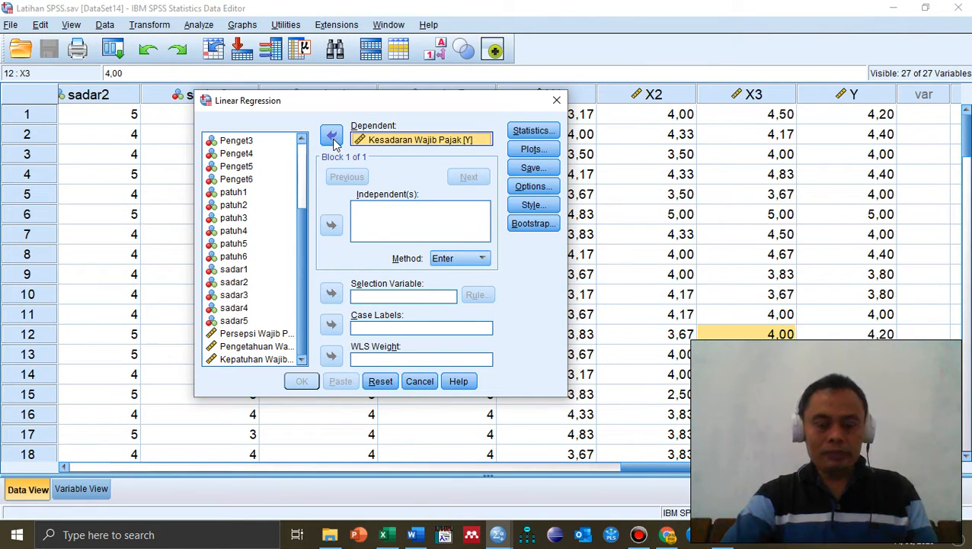
Step: Add Persepsi [X1], Pengetahuan [X2] and Kepatuhan Wajib Pajak [X3] as independent variables and run the regression
{"action": "left_click", "coordinate": [402, 219]}
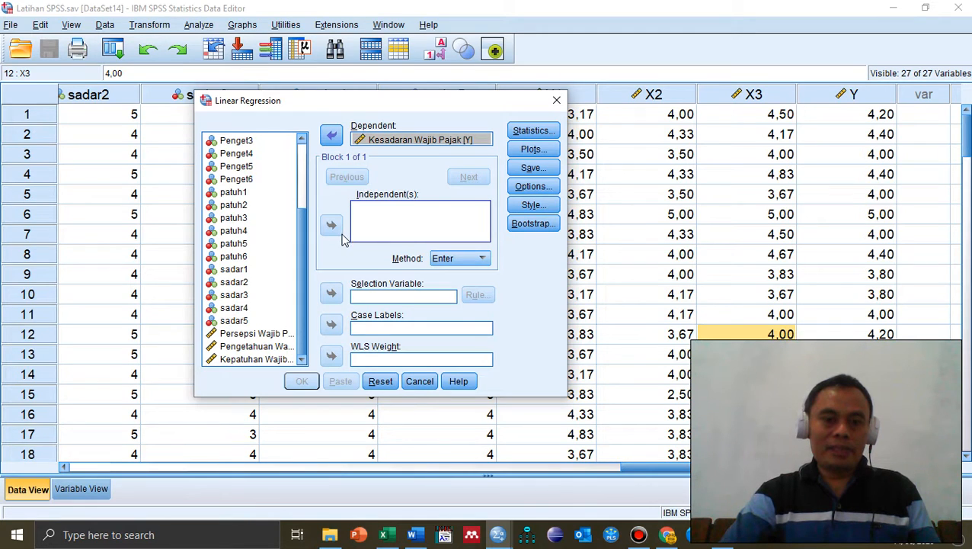
{"action": "left_click", "coordinate": [269, 337]}
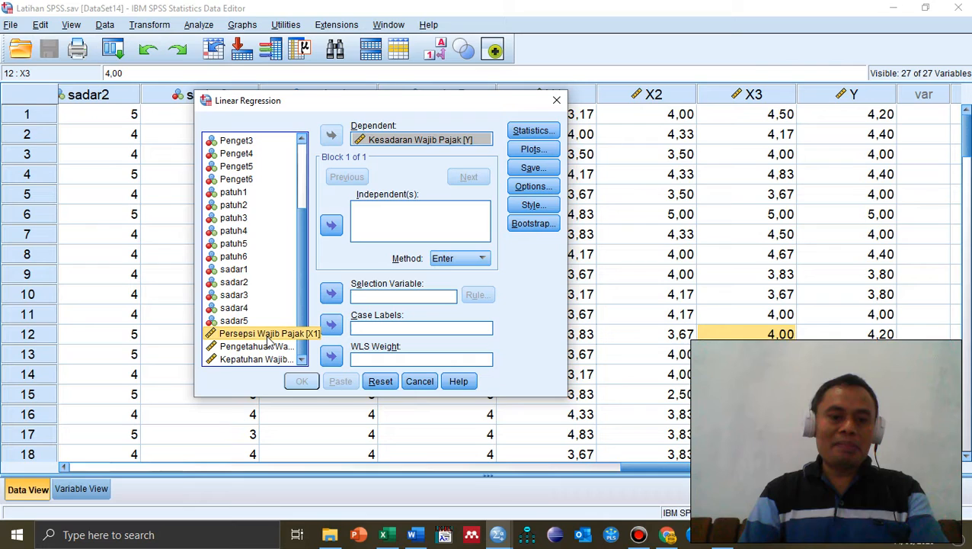
{"action": "key", "text": "shift+Down"}
{"action": "key", "text": "shift+Down"}
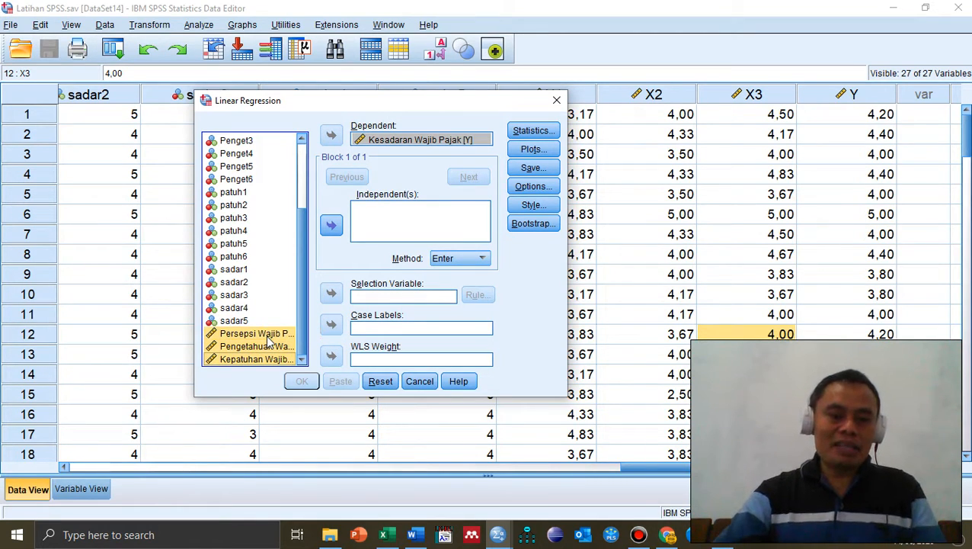
{"action": "left_click", "coordinate": [331, 226]}
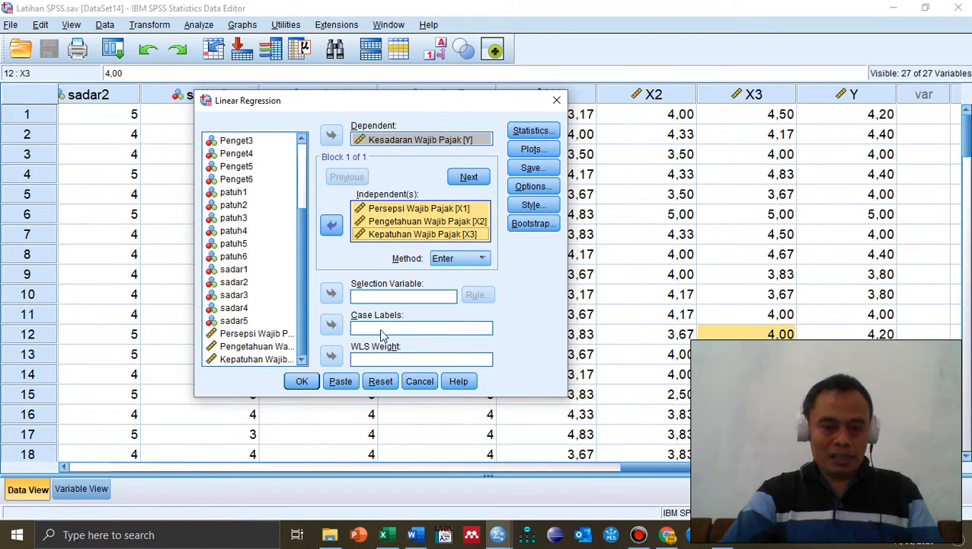
{"action": "left_click", "coordinate": [301, 382]}
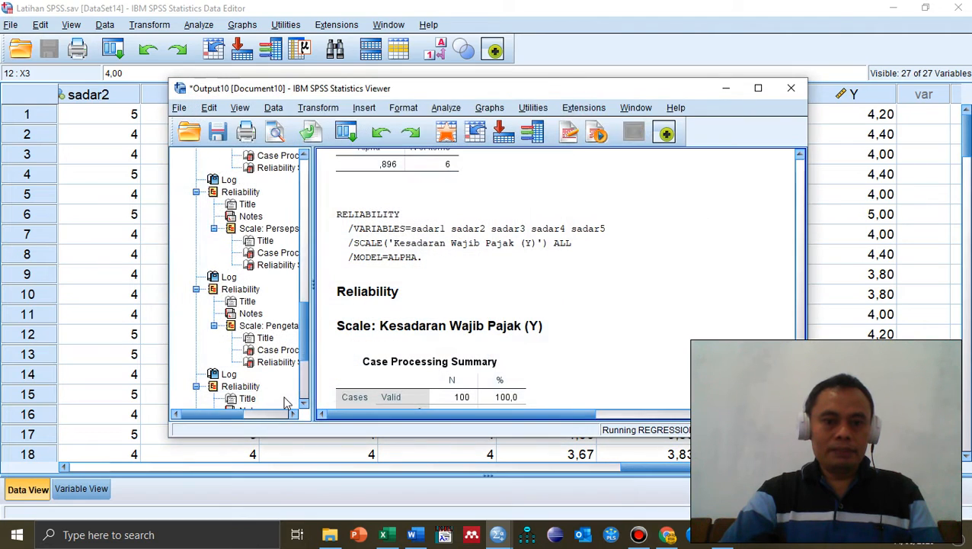
Step: Maximize the output viewer and examine the regression's Variables Entered, Model Summary, ANOVA and Coefficients tables
{"action": "left_click", "coordinate": [759, 89]}
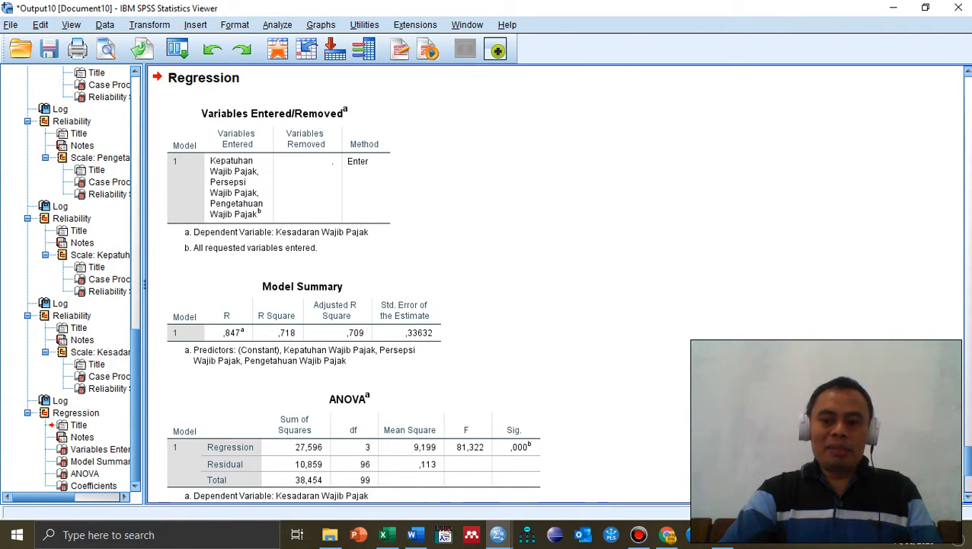
{"action": "scroll", "coordinate": [343, 287], "scroll_direction": "down", "scroll_amount": 4}
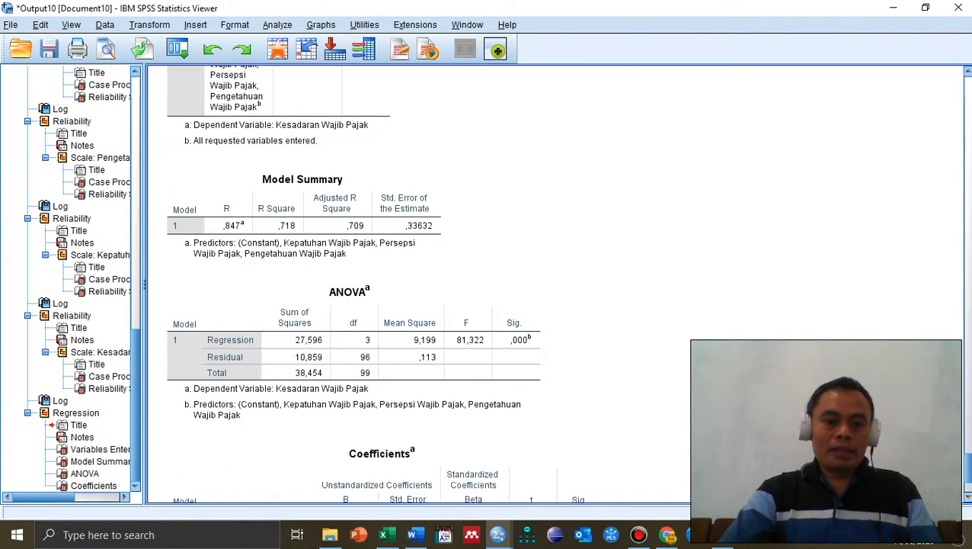
{"action": "left_click_drag", "start_coordinate": [968, 479], "coordinate": [969, 456]}
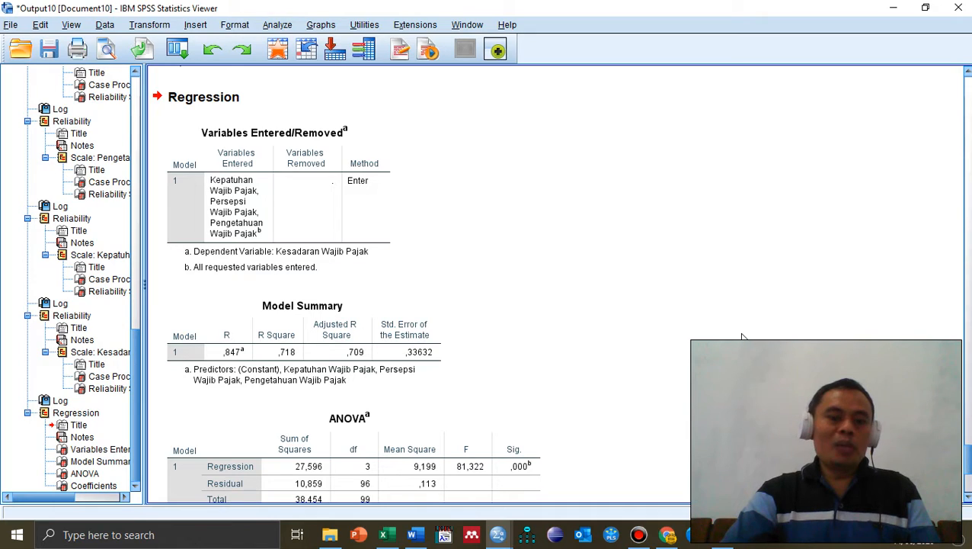
{"action": "scroll", "coordinate": [743, 338], "scroll_direction": "down", "scroll_amount": 3}
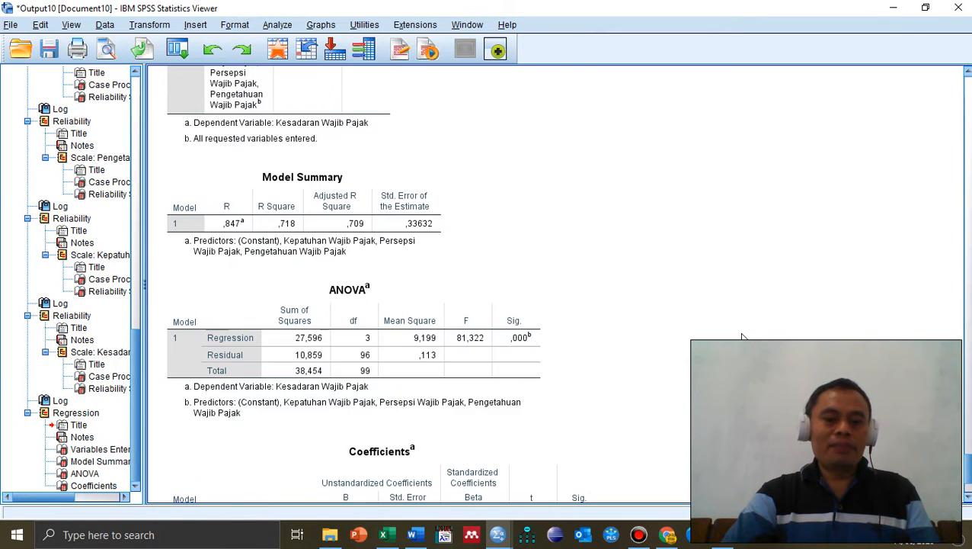
{"action": "scroll", "coordinate": [743, 338], "scroll_direction": "down", "scroll_amount": 3}
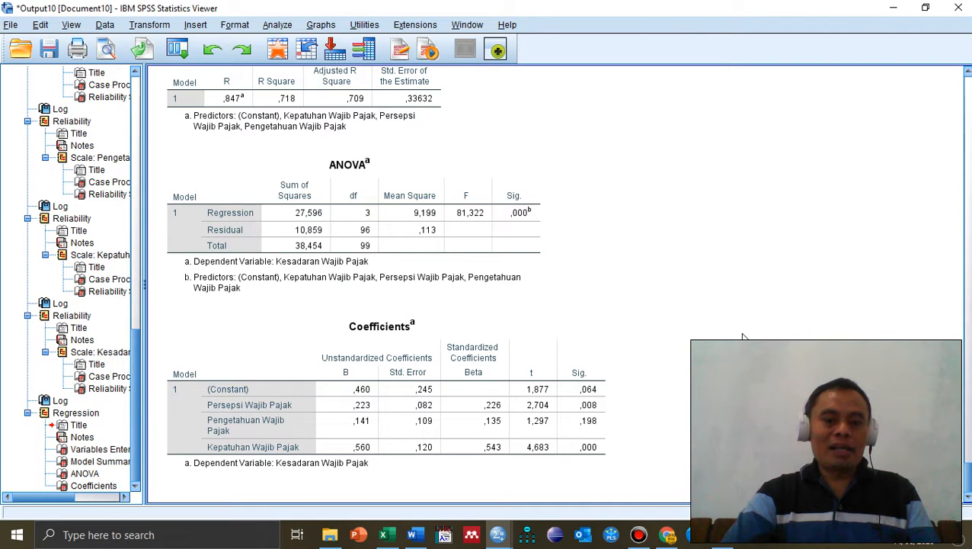
{"action": "scroll", "coordinate": [744, 337], "scroll_direction": "up", "scroll_amount": 2}
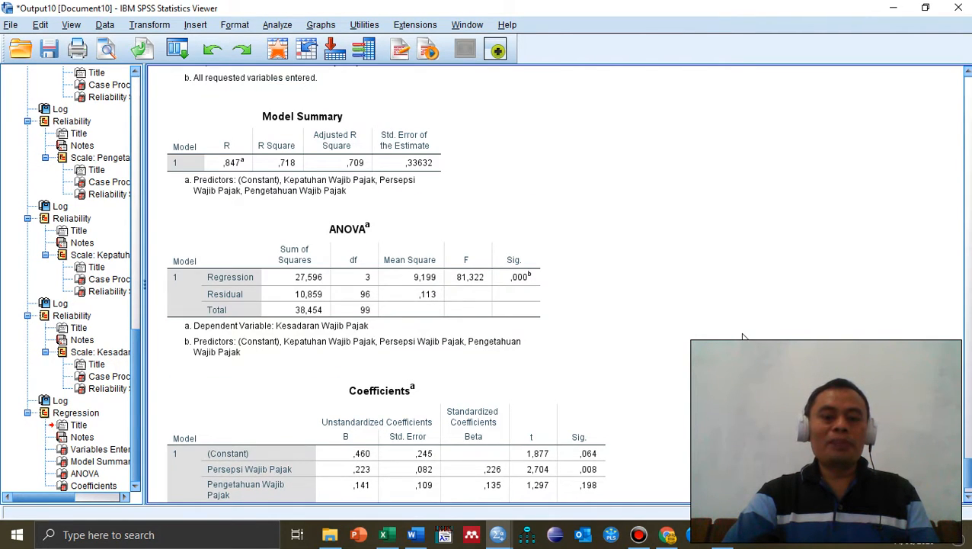
{"action": "scroll", "coordinate": [744, 337], "scroll_direction": "up", "scroll_amount": 2}
{"action": "scroll", "coordinate": [744, 337], "scroll_direction": "up", "scroll_amount": 4}
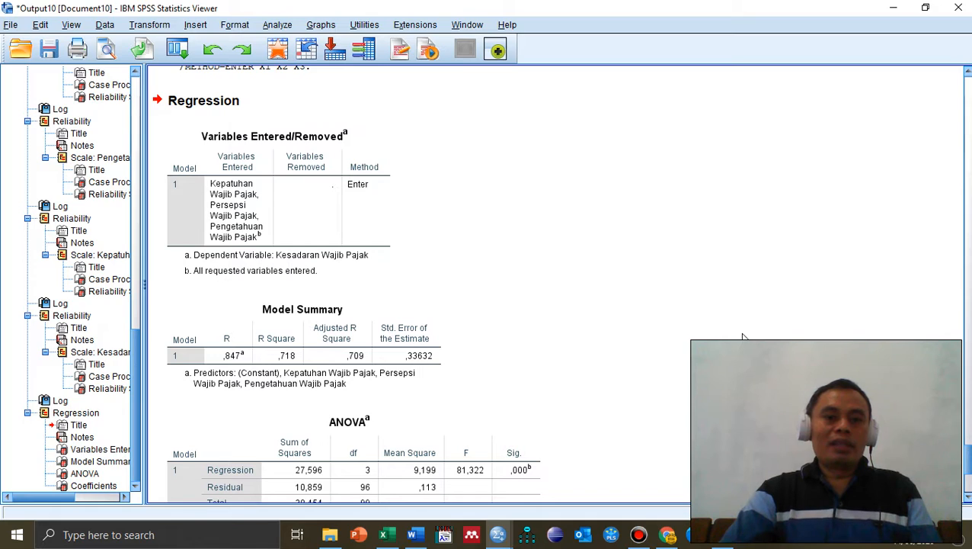
{"action": "scroll", "coordinate": [744, 337], "scroll_direction": "down", "scroll_amount": 2}
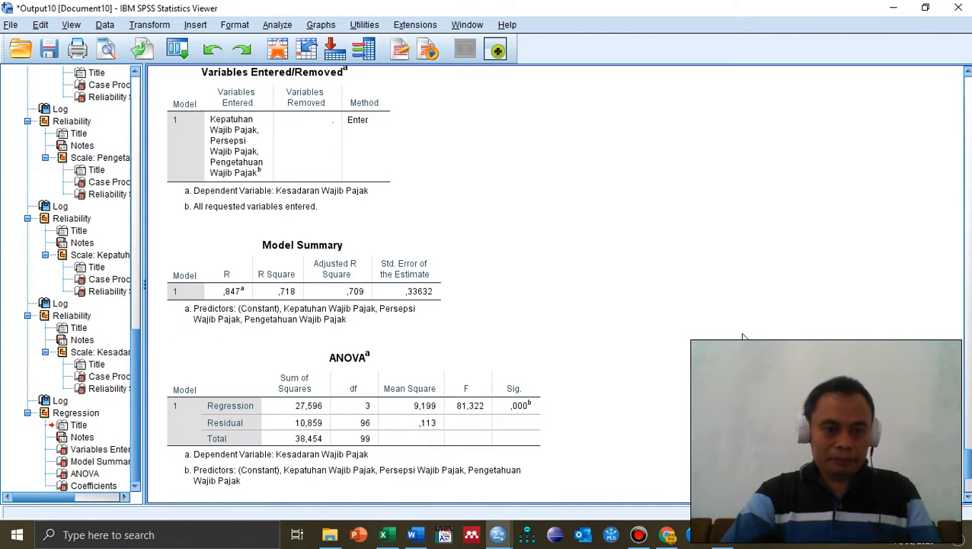
{"action": "scroll", "coordinate": [744, 337], "scroll_direction": "down", "scroll_amount": 2}
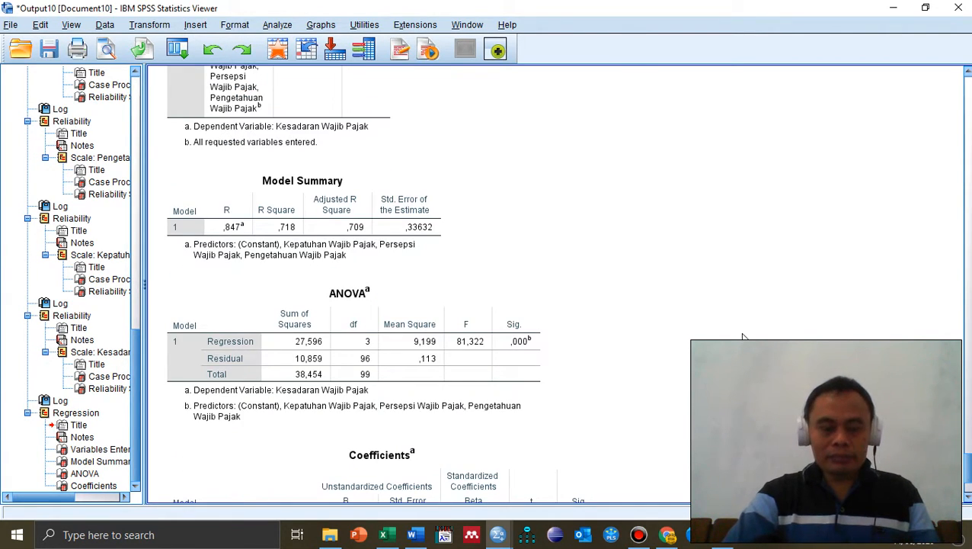
{"action": "scroll", "coordinate": [744, 337], "scroll_direction": "up", "scroll_amount": 2}
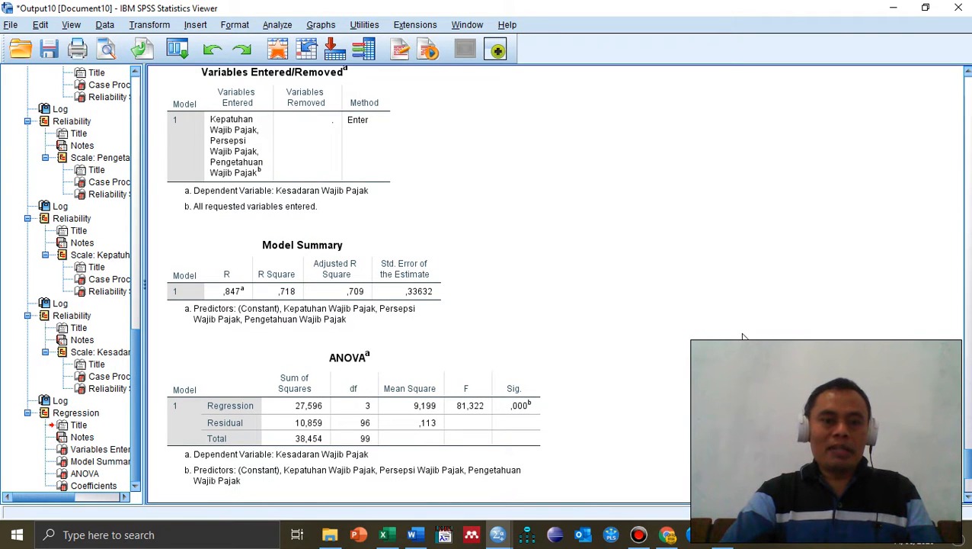
{"action": "scroll", "coordinate": [744, 337], "scroll_direction": "up", "scroll_amount": 4}
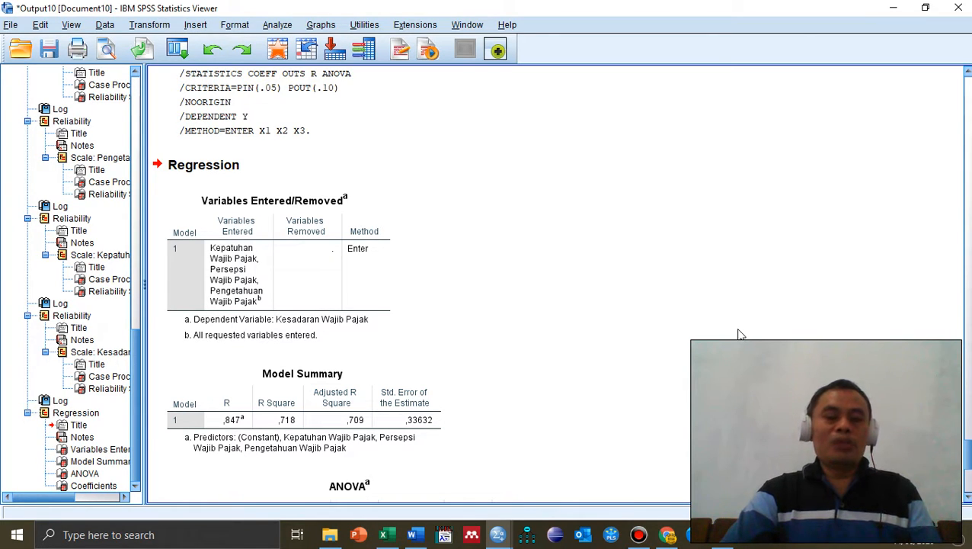
{"action": "scroll", "coordinate": [737, 334], "scroll_direction": "down", "scroll_amount": 2}
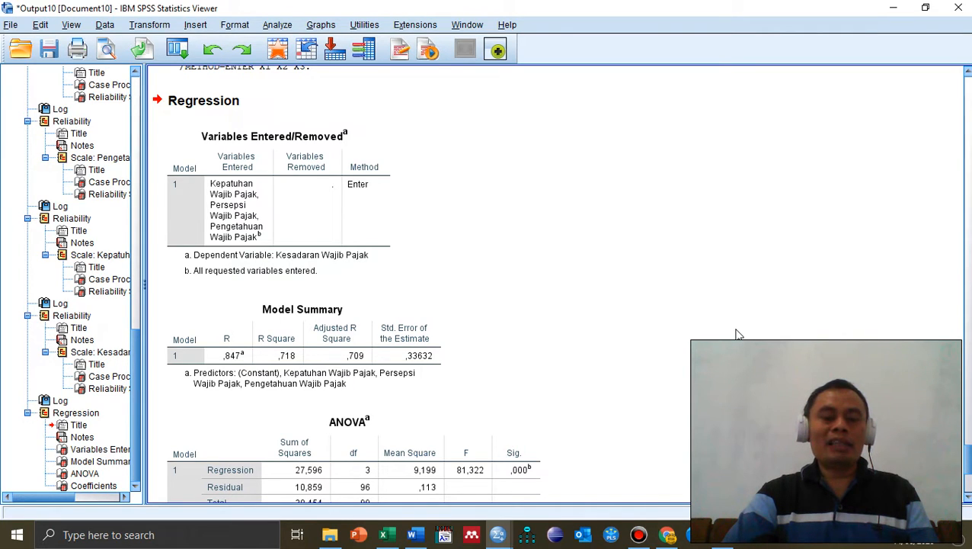
{"action": "scroll", "coordinate": [738, 334], "scroll_direction": "down", "scroll_amount": 2}
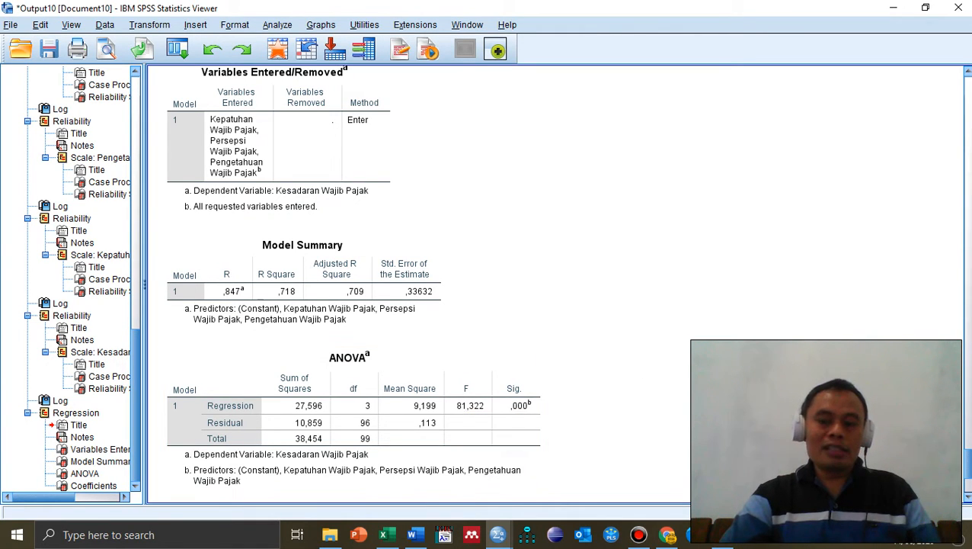
{"action": "scroll", "coordinate": [412, 282], "scroll_direction": "down", "scroll_amount": 2}
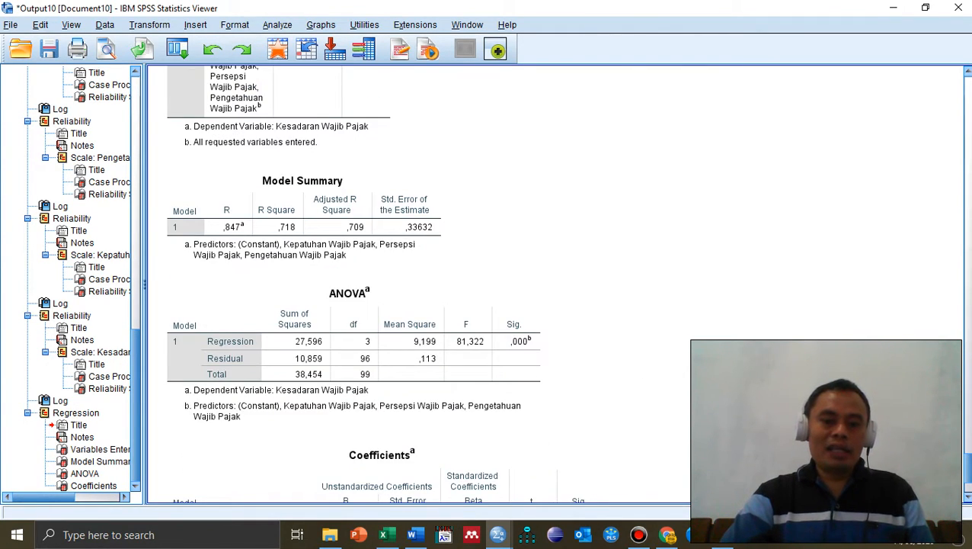
{"action": "scroll", "coordinate": [378, 431], "scroll_direction": "down", "scroll_amount": 2}
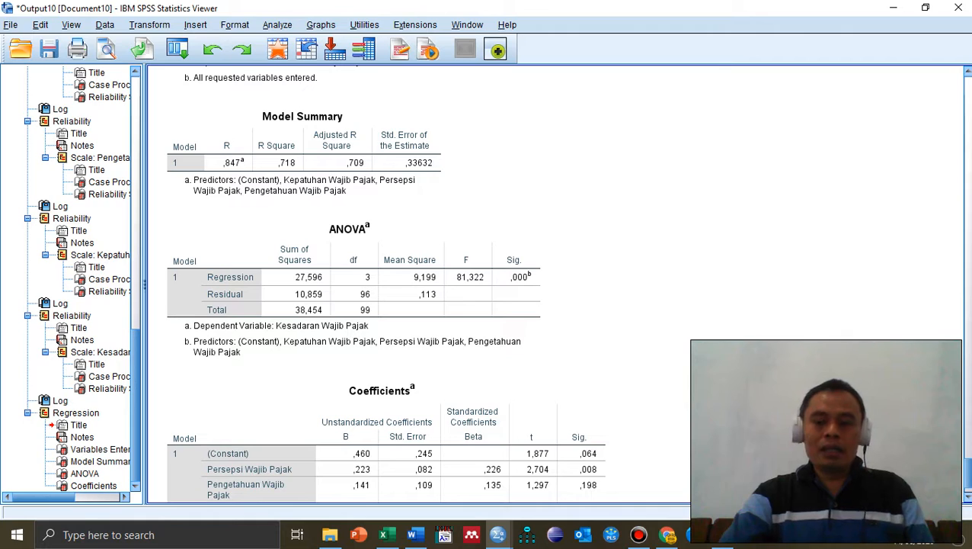
{"action": "scroll", "coordinate": [382, 282], "scroll_direction": "up", "scroll_amount": 2}
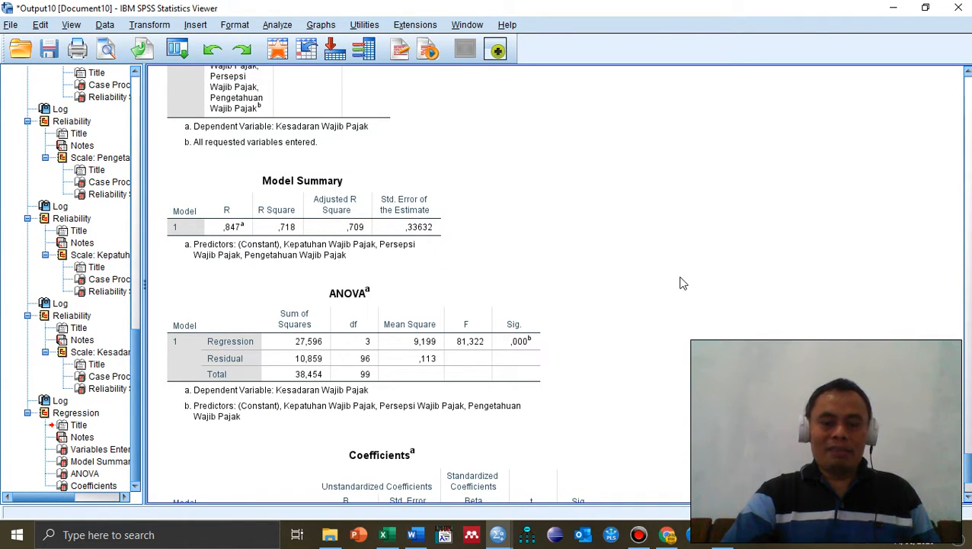
{"action": "left_click", "coordinate": [348, 215]}
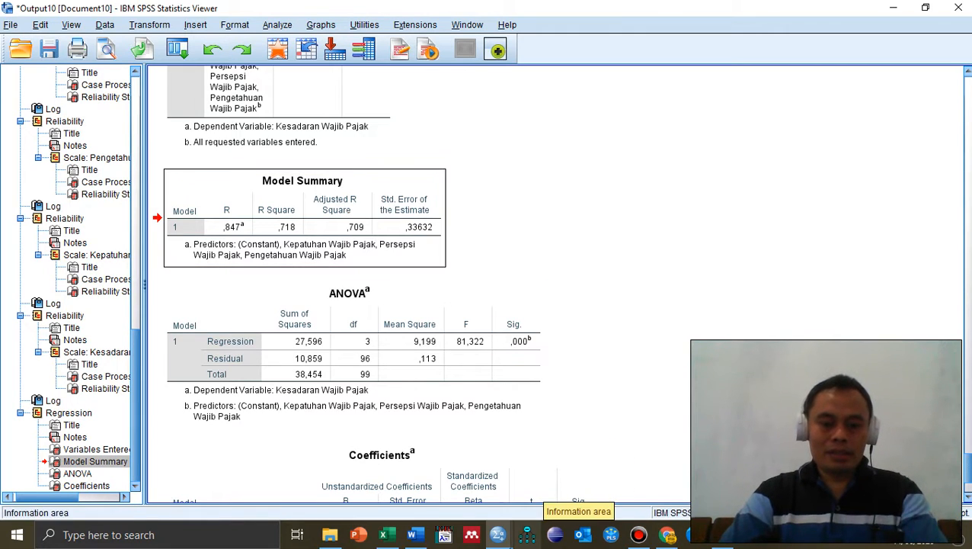
Step: Switch to the BAB 4 document in Word and add the Heading 2 title "B. Analisis Regresi Linier Berganda" below the last reliability table
{"action": "left_click", "coordinate": [412, 534]}
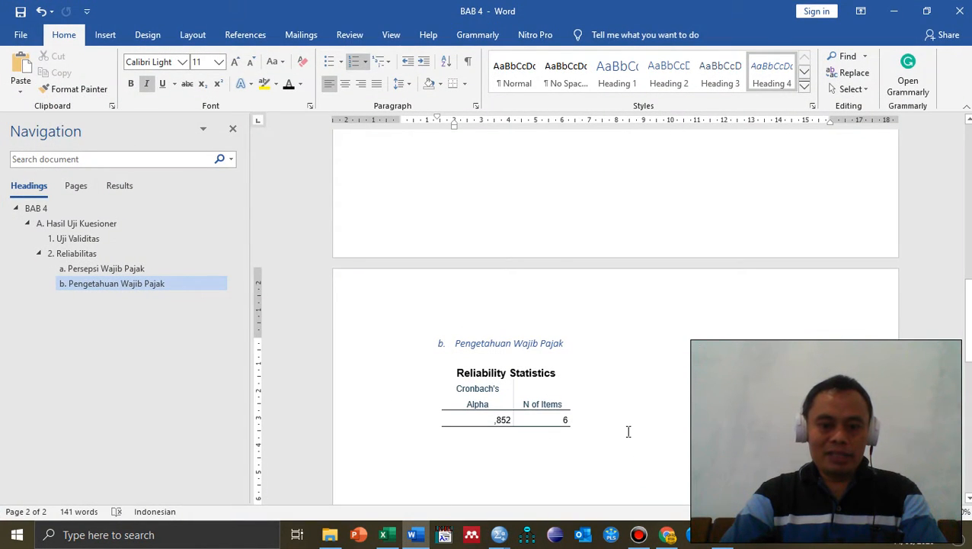
{"action": "left_click", "coordinate": [630, 431]}
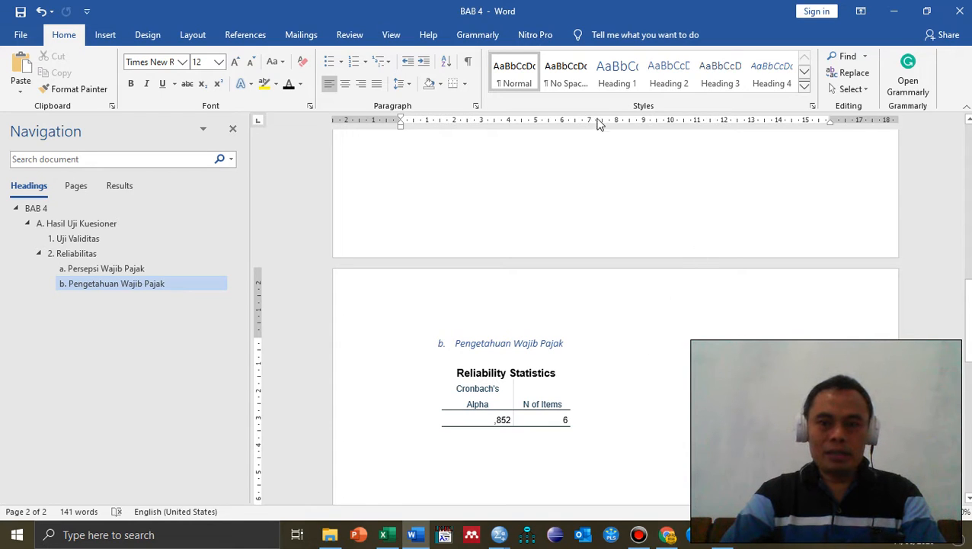
{"action": "left_click", "coordinate": [663, 83]}
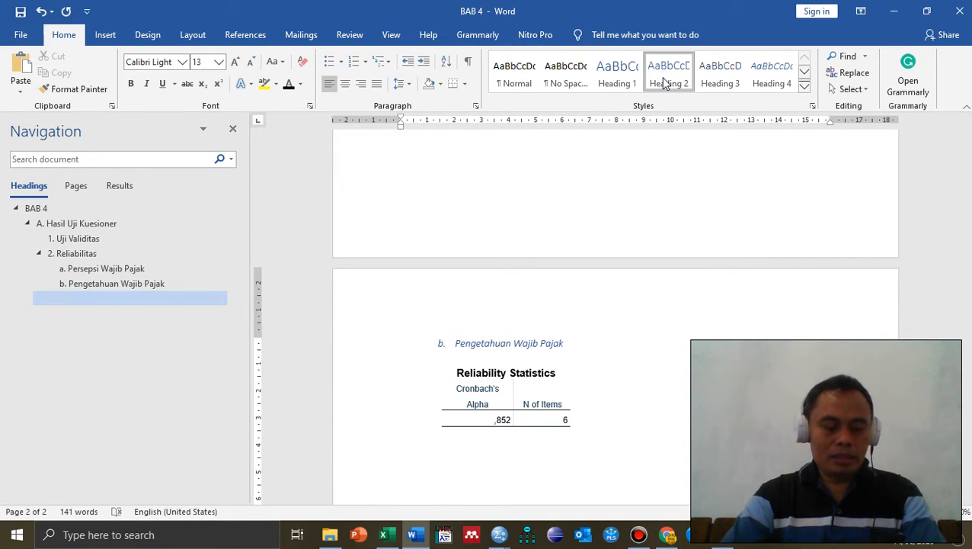
{"action": "type", "text": "B"}
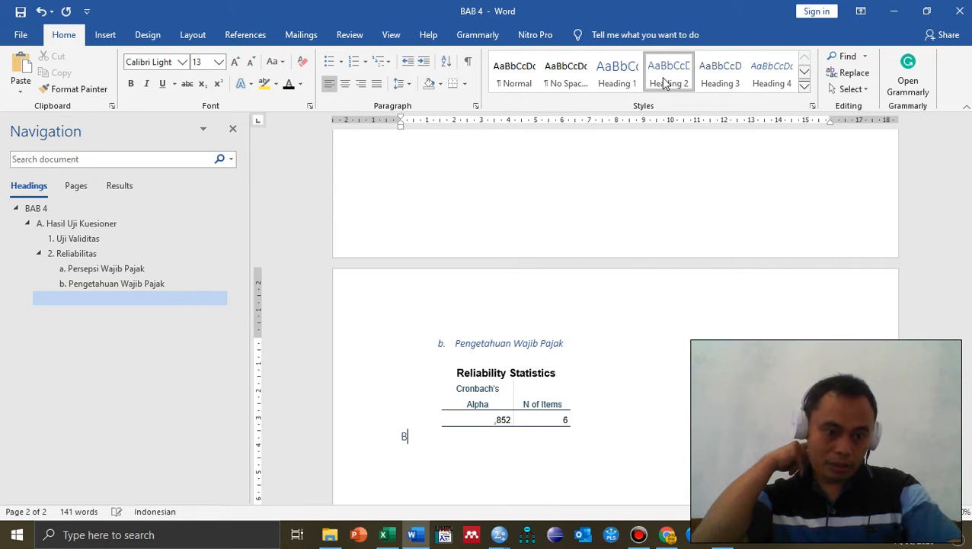
{"action": "type", "text": ". A"}
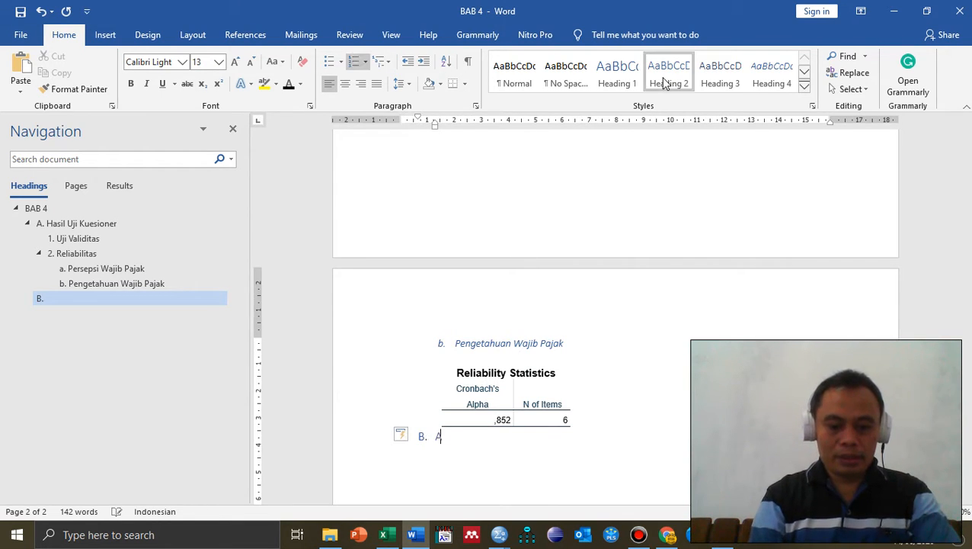
{"action": "type", "text": "nalisis R"}
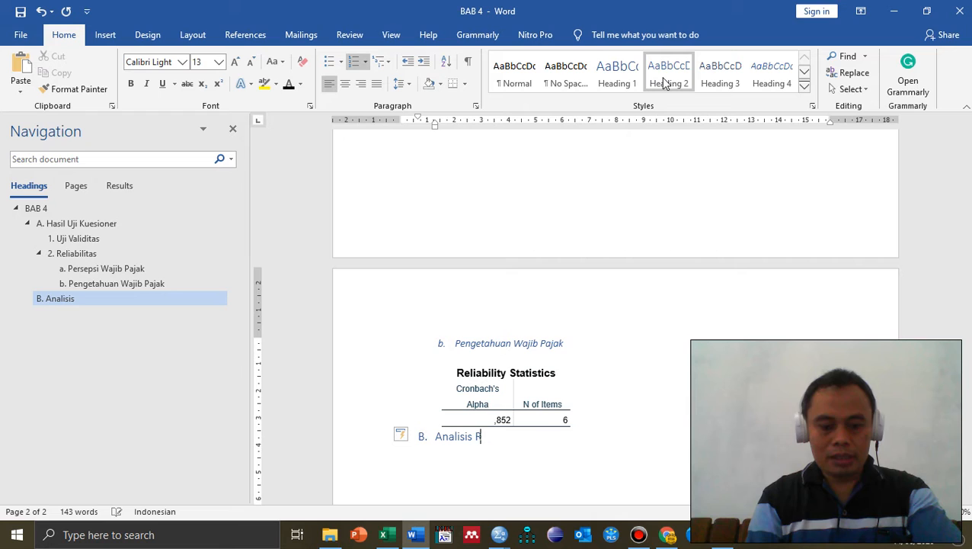
{"action": "type", "text": "egr"}
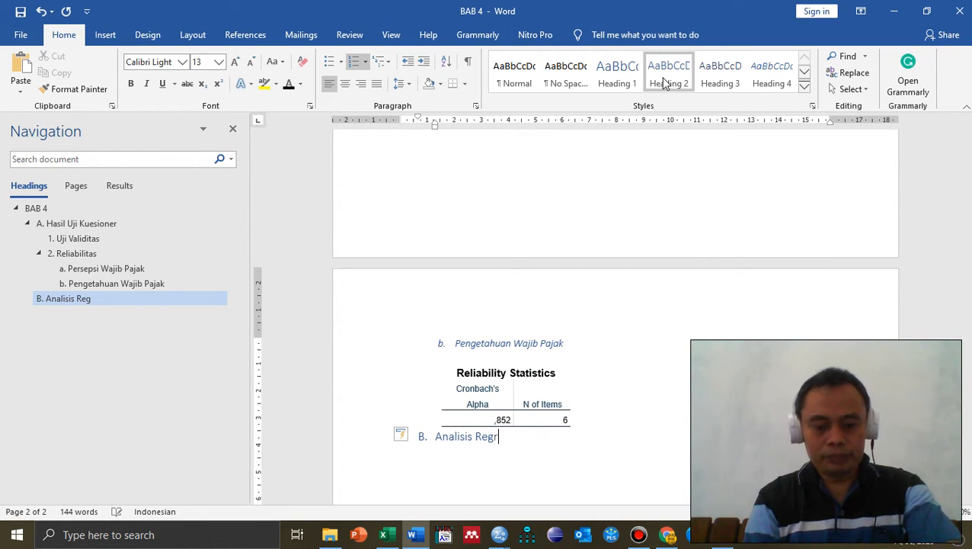
{"action": "type", "text": "esi Linie"}
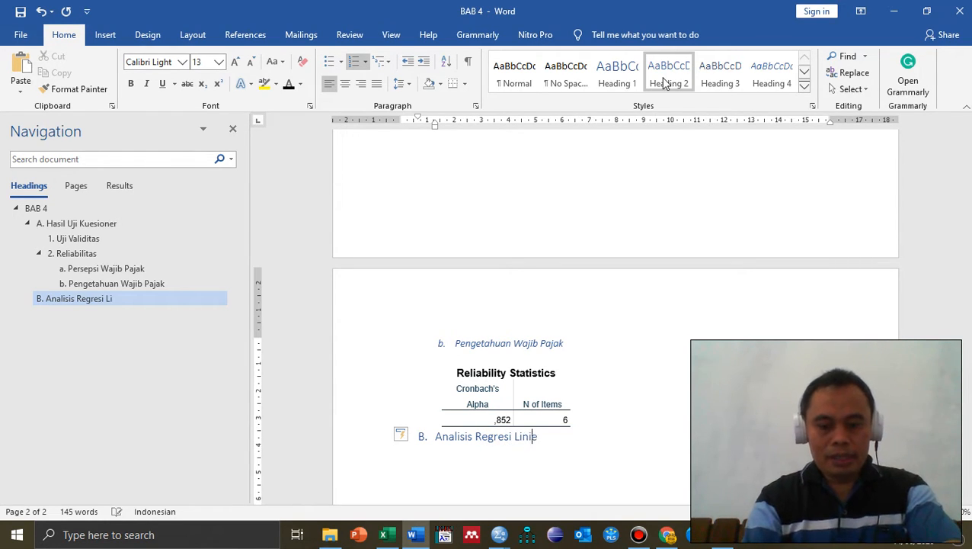
{"action": "type", "text": "r Berganda"}
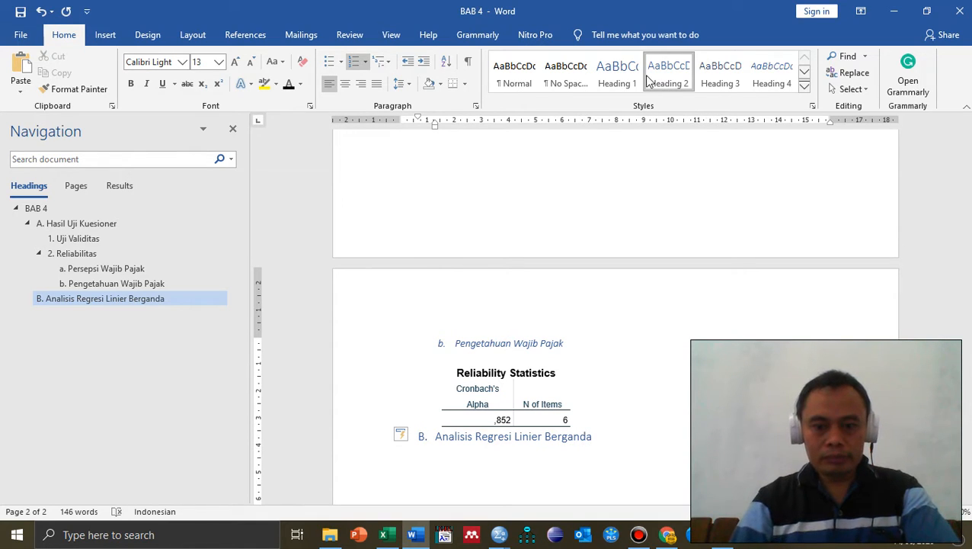
Step: Insert an empty Normal-style paragraph between the Reliability Statistics table and the "B. Analisis Regresi Linier Berganda" heading
{"action": "left_click", "coordinate": [436, 438]}
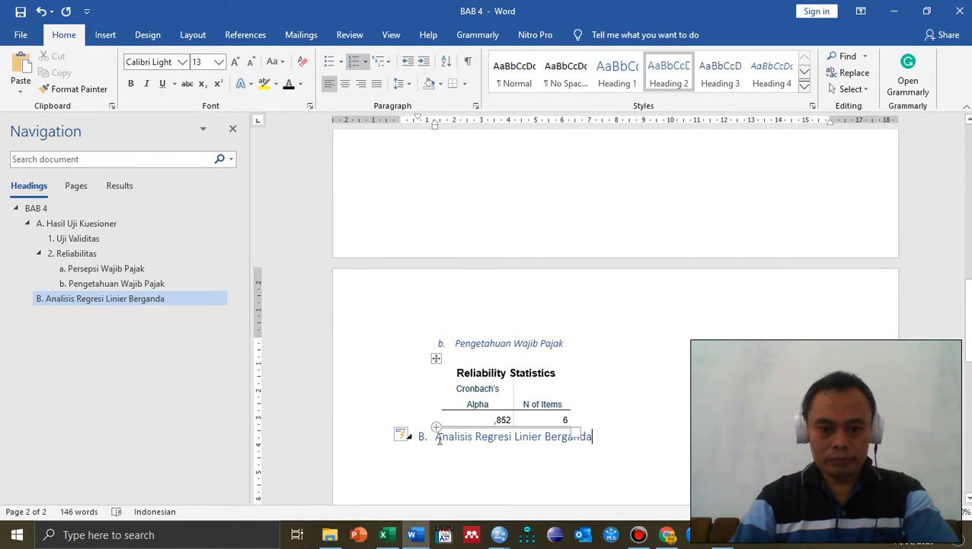
{"action": "key", "text": "Return"}
{"action": "key", "text": "BackSpace"}
{"action": "key", "text": "Down"}
{"action": "key", "text": "Up"}
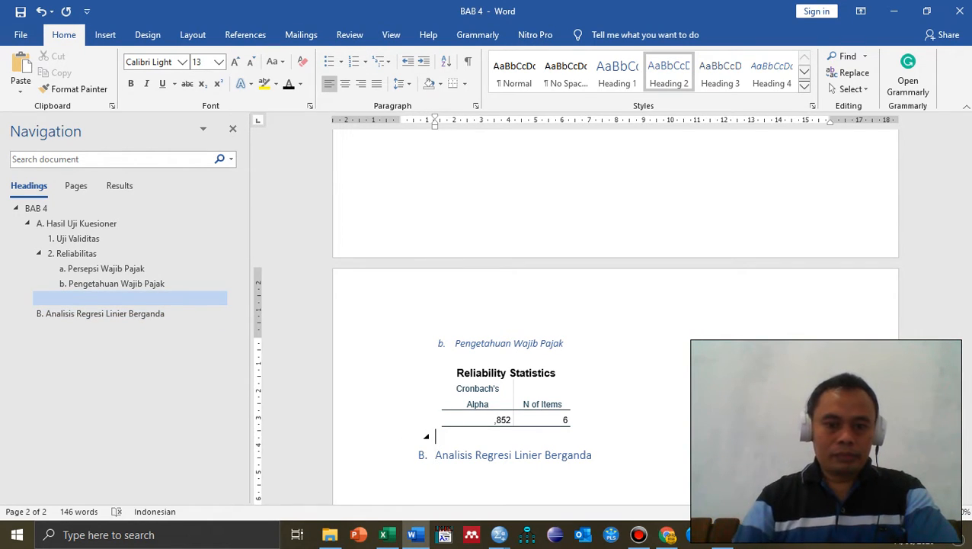
{"action": "left_click", "coordinate": [515, 81]}
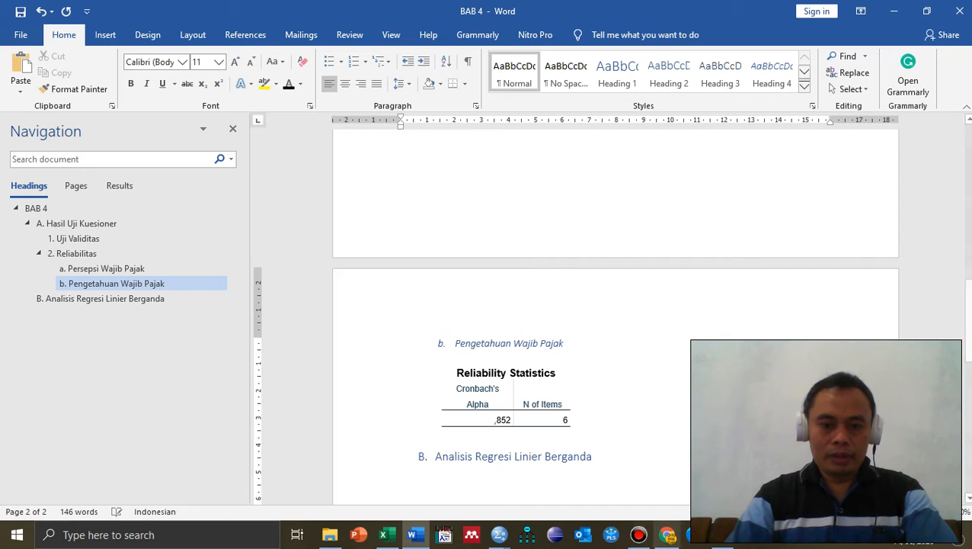
Step: Add the Heading 3 subheading "1. Uji Koefisien Determinasi" under the Analisis Regresi Linier Berganda heading
{"action": "left_click", "coordinate": [669, 456]}
{"action": "scroll", "coordinate": [669, 456], "scroll_direction": "down", "scroll_amount": 1}
{"action": "scroll", "coordinate": [669, 455], "scroll_direction": "down", "scroll_amount": 1}
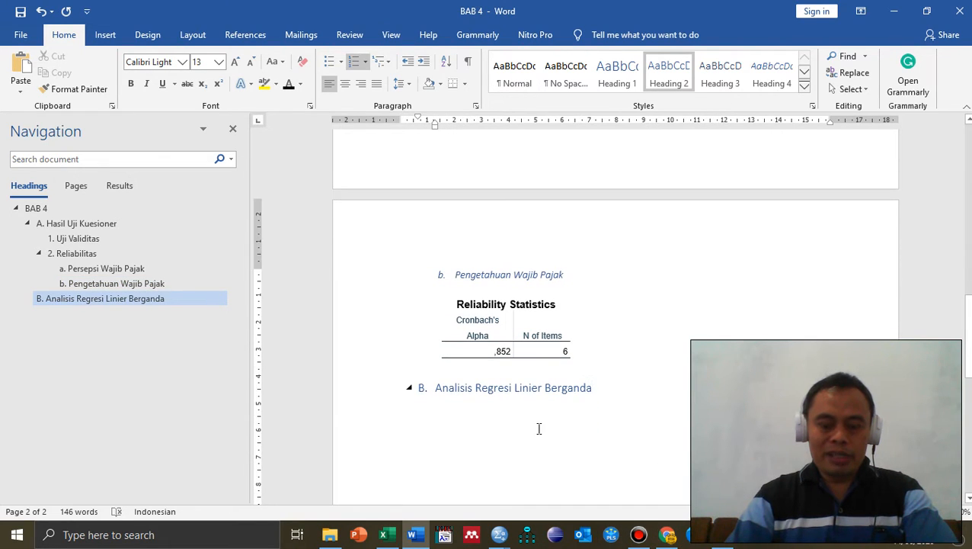
{"action": "key", "text": "Return"}
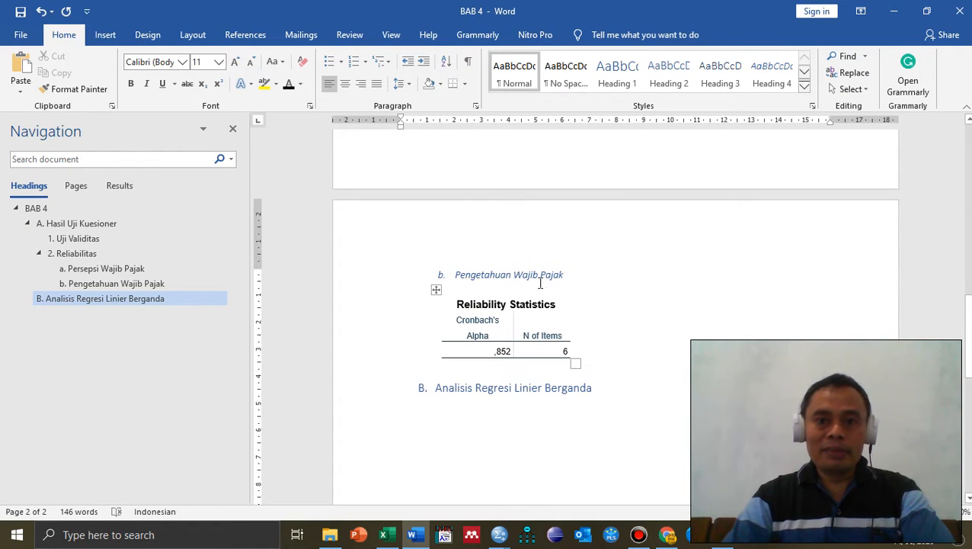
{"action": "left_click", "coordinate": [719, 84]}
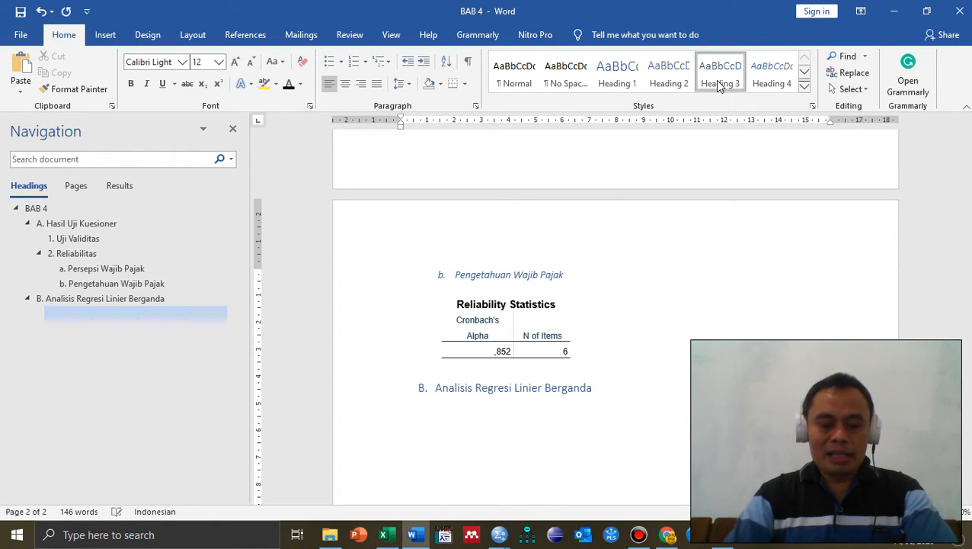
{"action": "type", "text": "1. Uji Ko"}
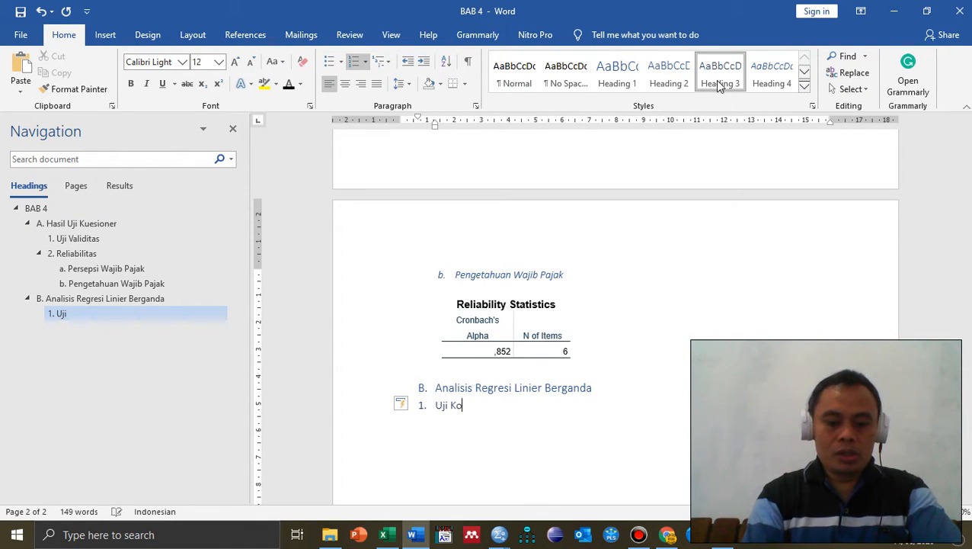
{"action": "type", "text": "efisi"}
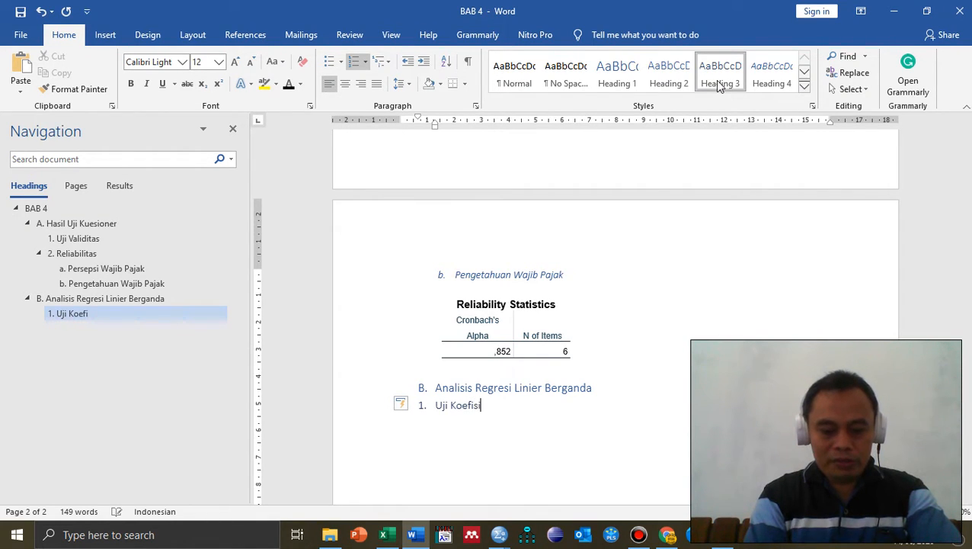
{"action": "type", "text": "en Determasi"}
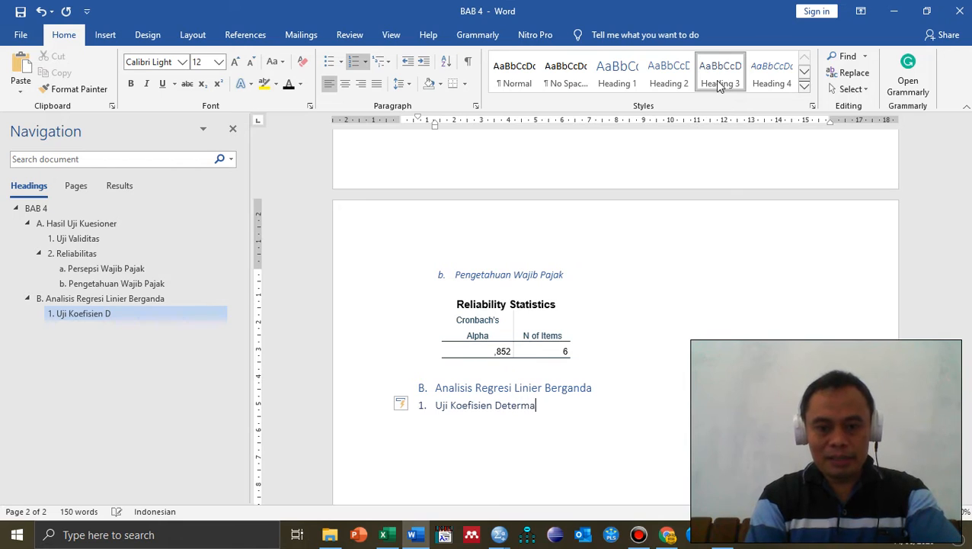
{"action": "key", "text": "BackSpace"}
{"action": "key", "text": "BackSpace"}
{"action": "key", "text": "BackSpace"}
{"action": "type", "text": "inasi"}
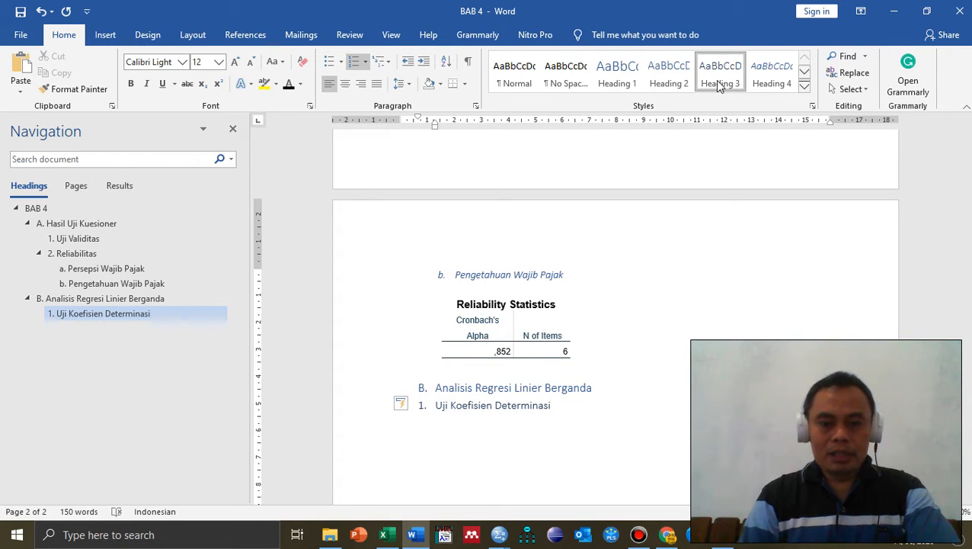
Step: Add a second Heading 3 subheading reading "2. Uji Simultan (Uji-f)"
{"action": "key", "text": "Return"}
{"action": "left_click", "coordinate": [718, 76]}
{"action": "type", "text": "2. "}
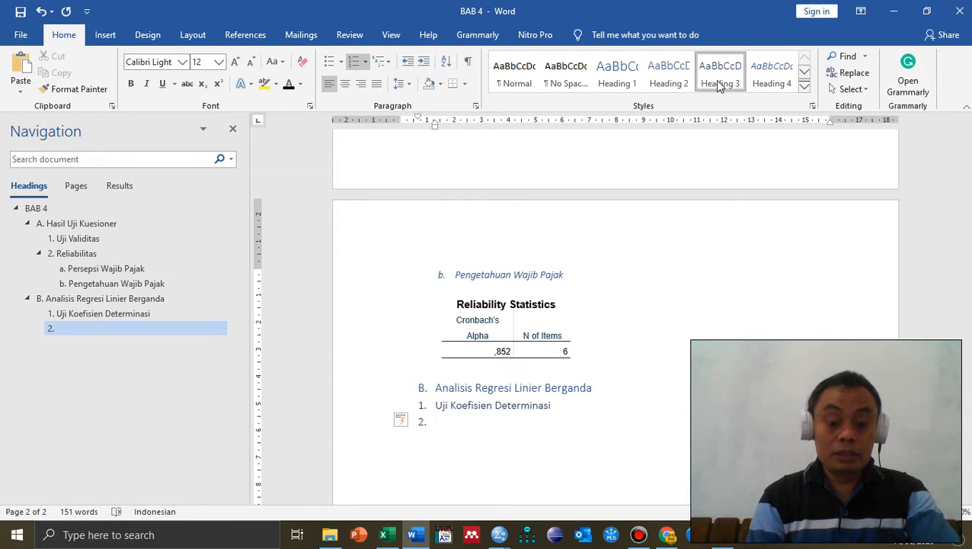
{"action": "type", "text": "Uji Simultan"}
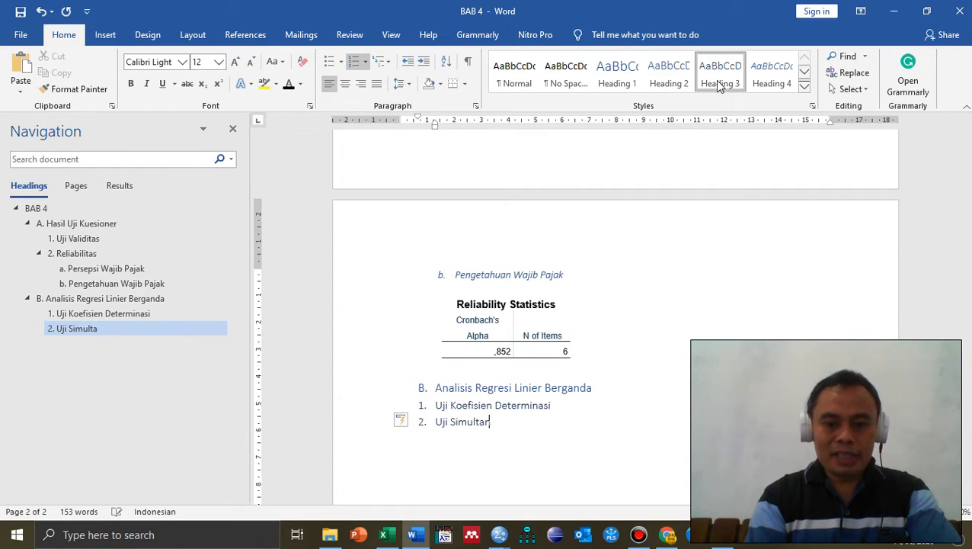
{"action": "type", "text": " (Uji"}
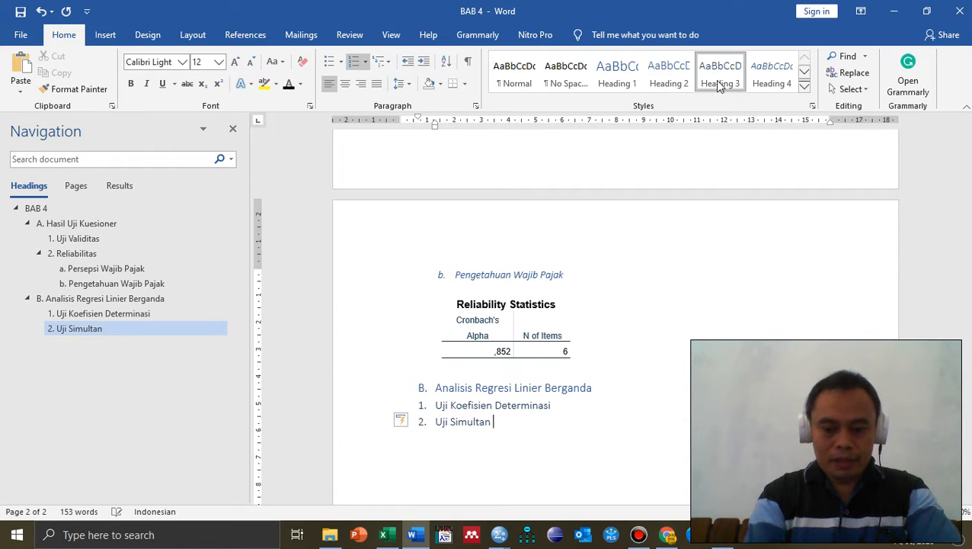
{"action": "type", "text": "-f)"}
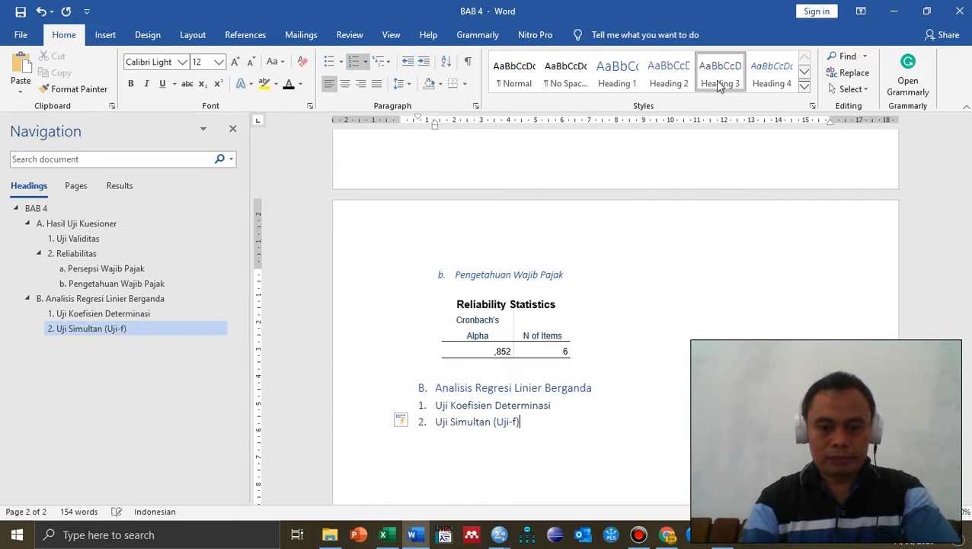
Step: Add a third Heading 3 subheading reading "3. Uji Parsial (Uji-t)"
{"action": "key", "text": "Return"}
{"action": "left_click", "coordinate": [719, 84]}
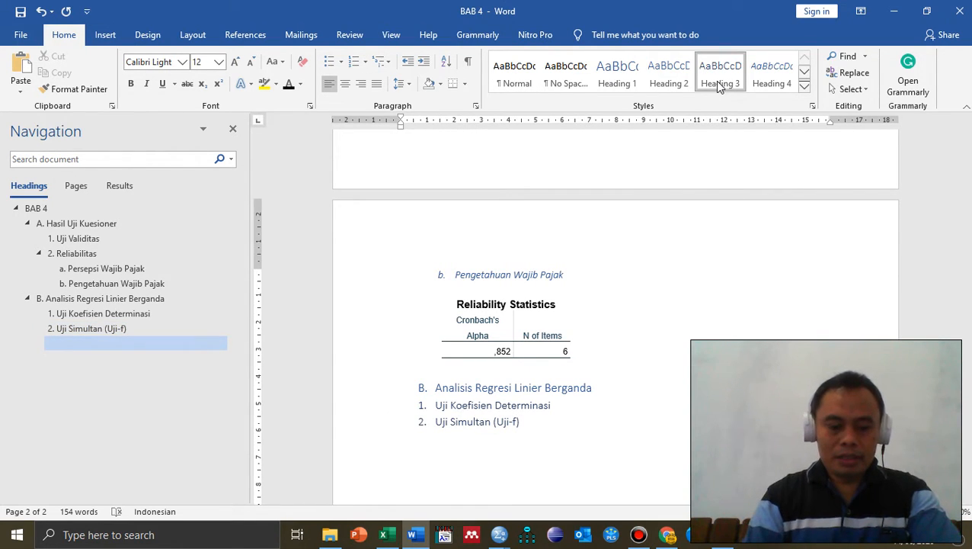
{"action": "type", "text": "3. Uji Parsi"}
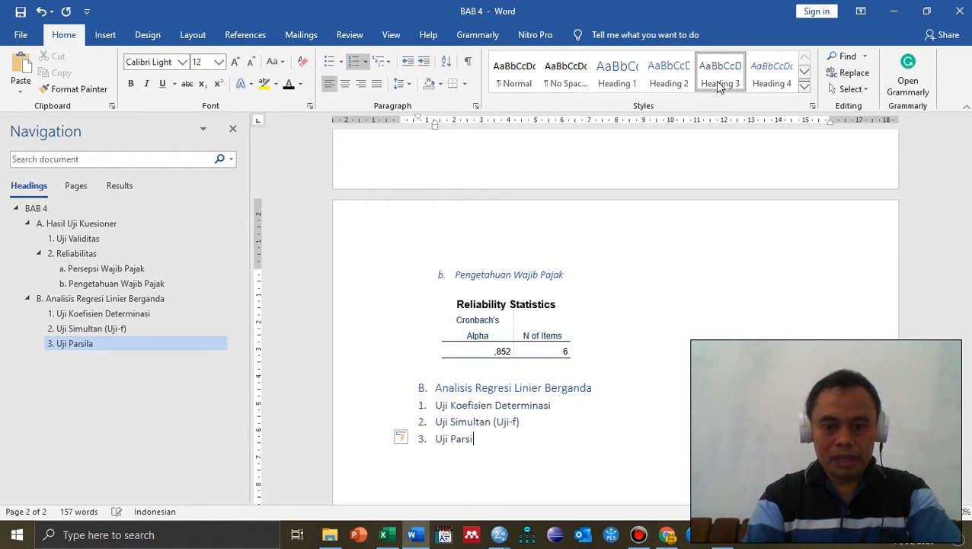
{"action": "type", "text": "lal (Uji-t)"}
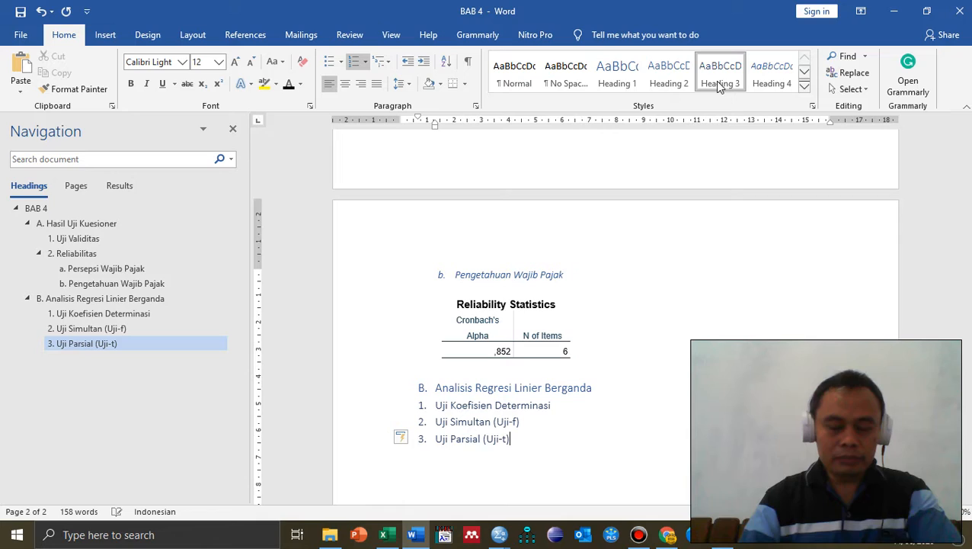
Step: Paste the copied Model Summary table on a new line below the "1. Uji Koefisien Determinasi" subheading
{"action": "left_click", "coordinate": [582, 410]}
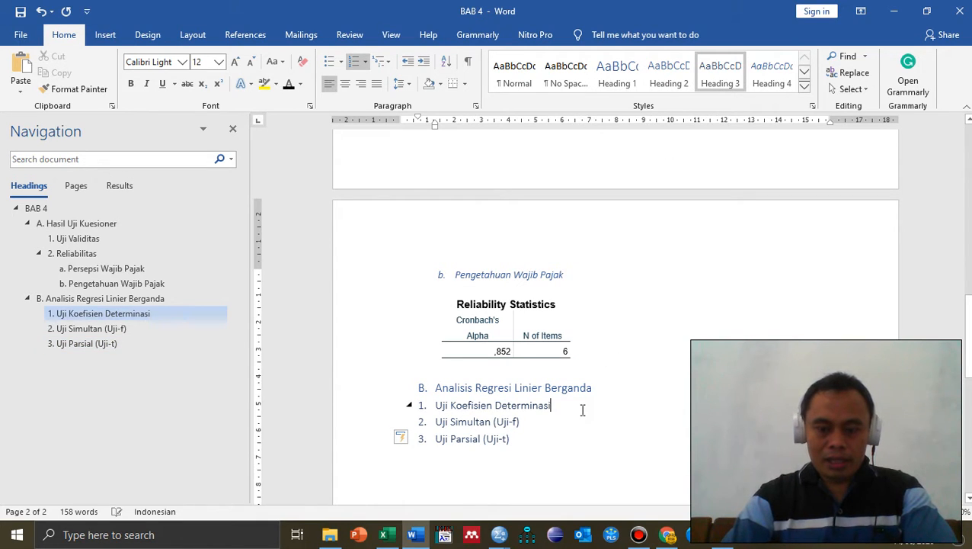
{"action": "key", "text": "Return"}
{"action": "key", "text": "Return"}
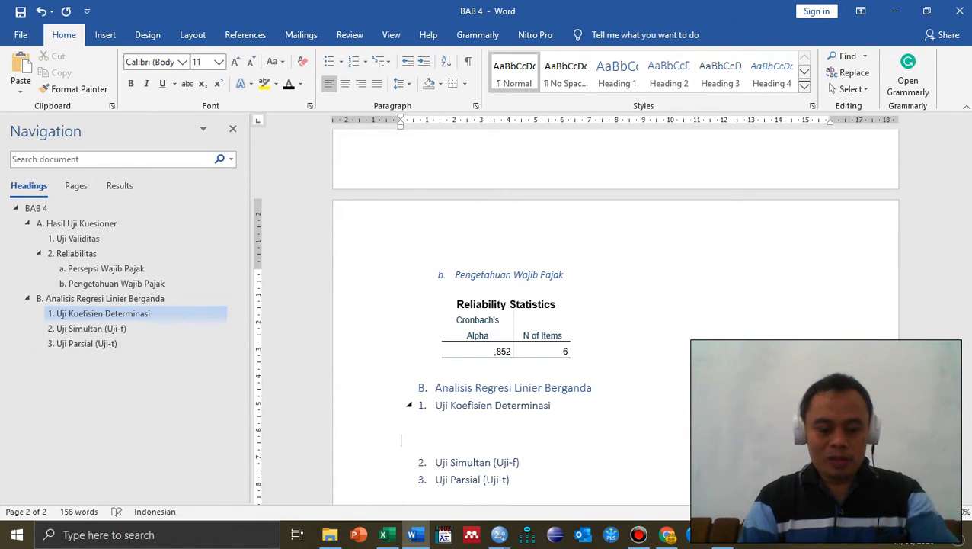
{"action": "key", "text": "ctrl+v"}
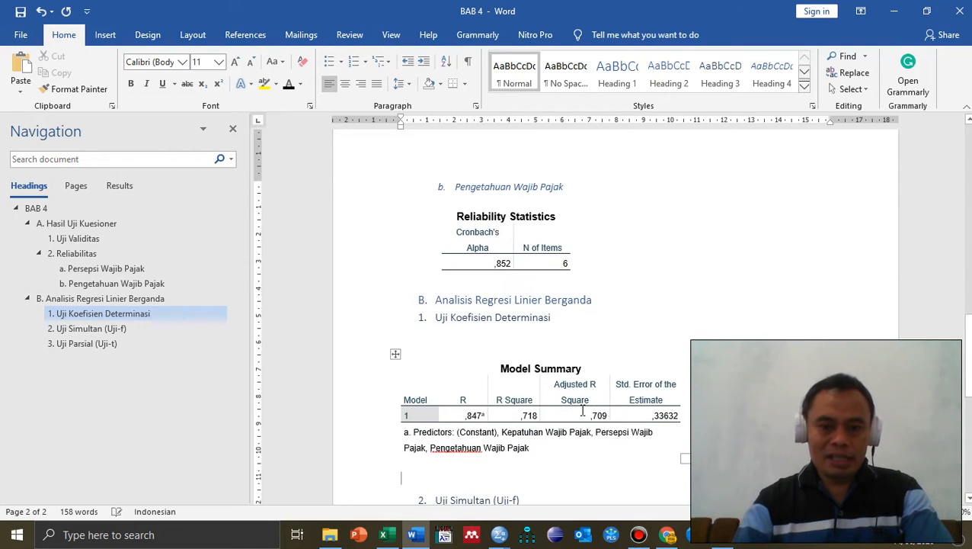
Step: Delete the blank line above the Model Summary table and indent the table to align with the subheading text
{"action": "left_click", "coordinate": [468, 320]}
{"action": "left_click", "coordinate": [481, 335]}
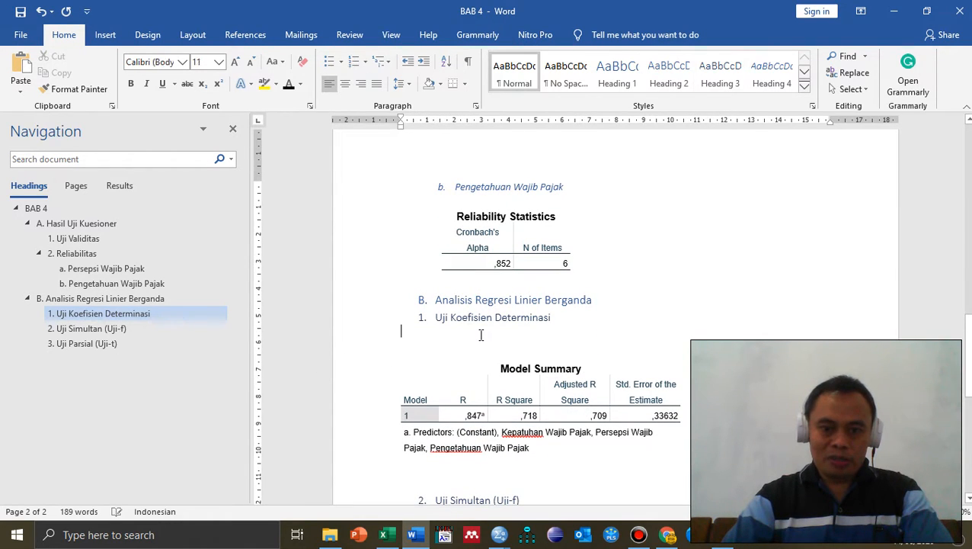
{"action": "key", "text": "Delete"}
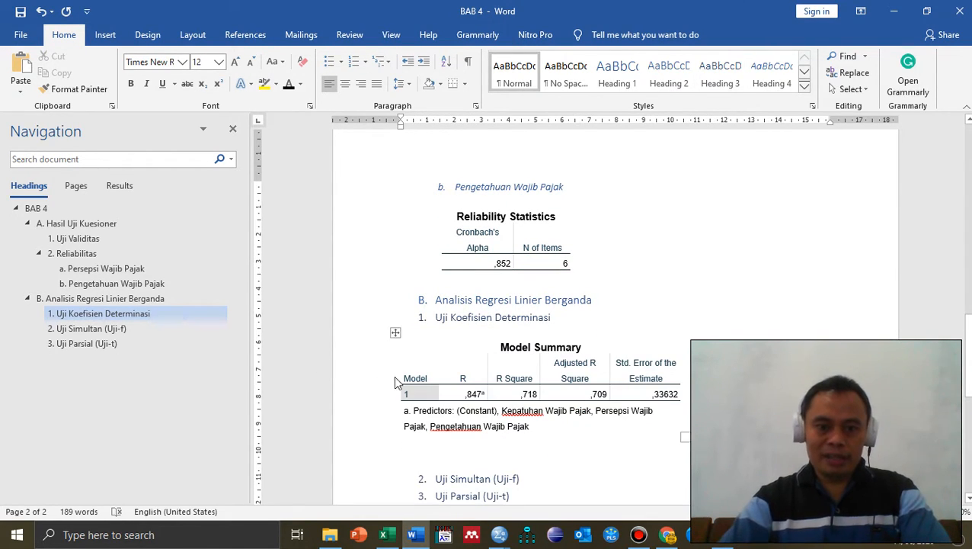
{"action": "left_click", "coordinate": [396, 333]}
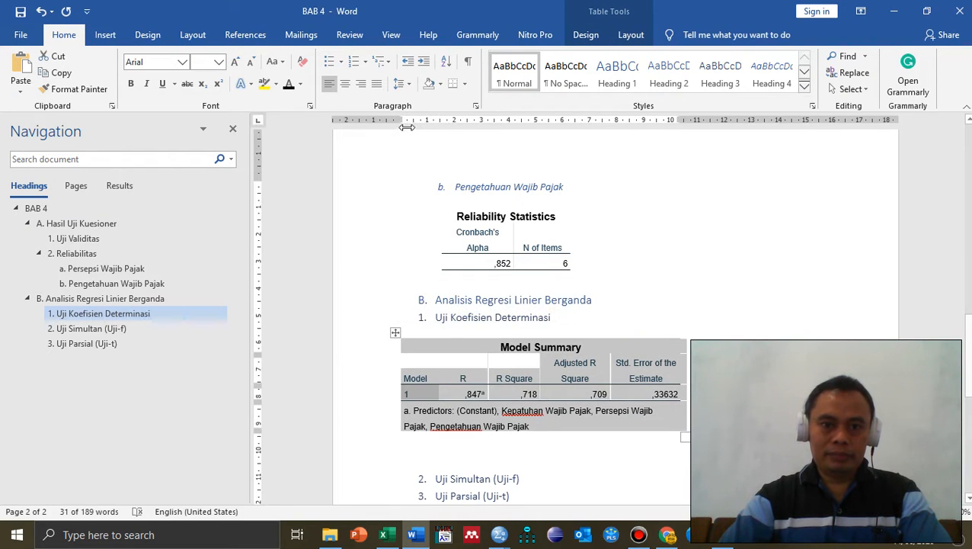
{"action": "left_click_drag", "start_coordinate": [396, 333], "coordinate": [430, 333]}
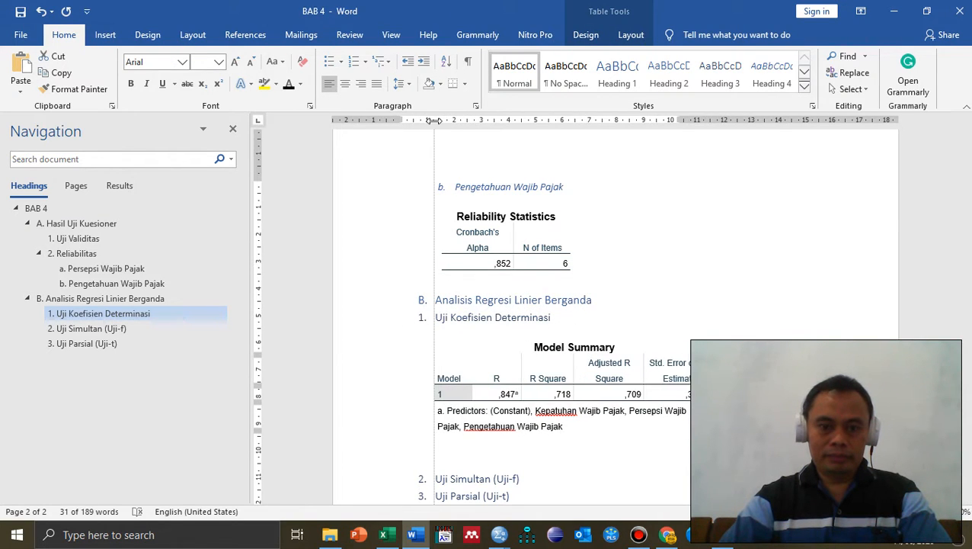
Step: Copy the ANOVA table from the SPSS output and paste it on a new line below the "2. Uji Simultan (Uji-f)" subheading in Word
{"action": "left_click", "coordinate": [572, 478]}
{"action": "key", "text": "Return"}
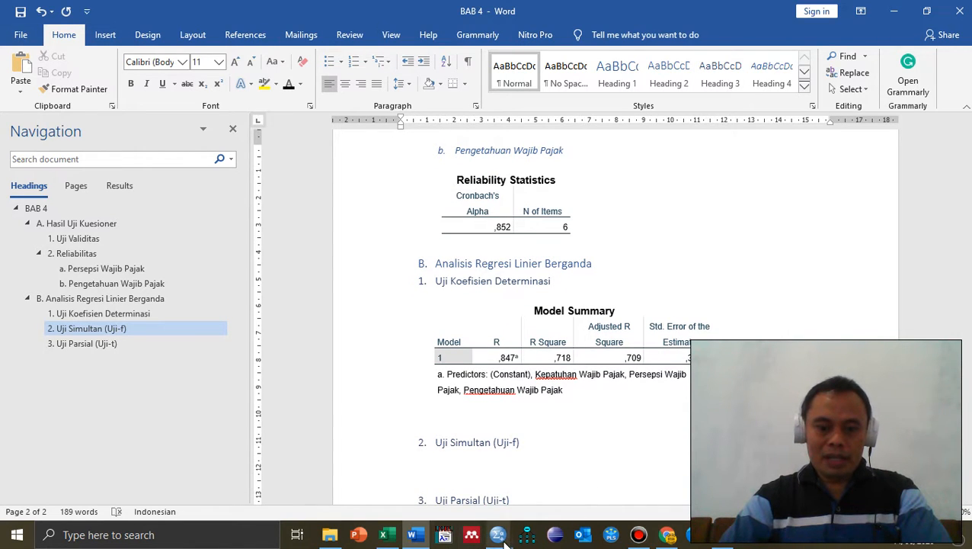
{"action": "mouse_move", "coordinate": [498, 534]}
{"action": "left_click", "coordinate": [618, 484]}
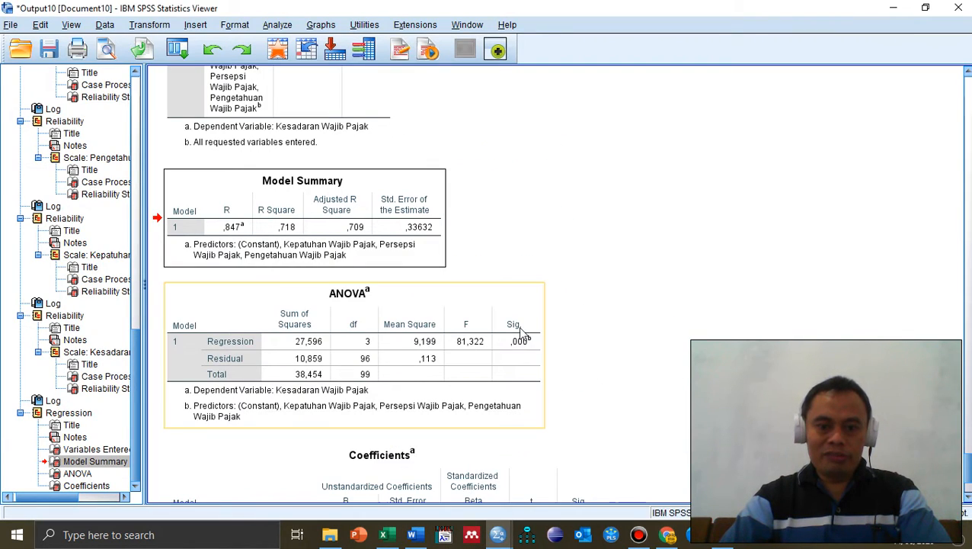
{"action": "left_click", "coordinate": [307, 305]}
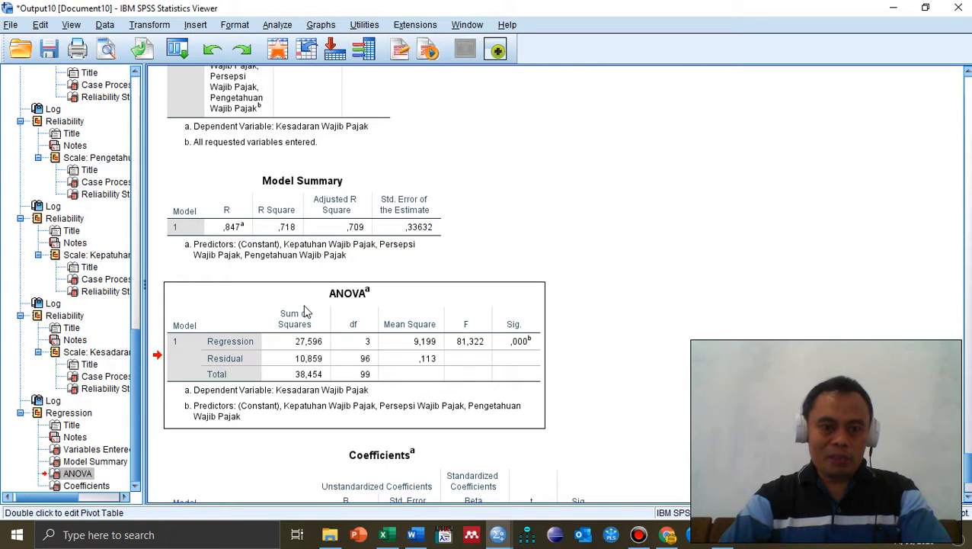
{"action": "right_click", "coordinate": [308, 309]}
{"action": "left_click", "coordinate": [319, 333]}
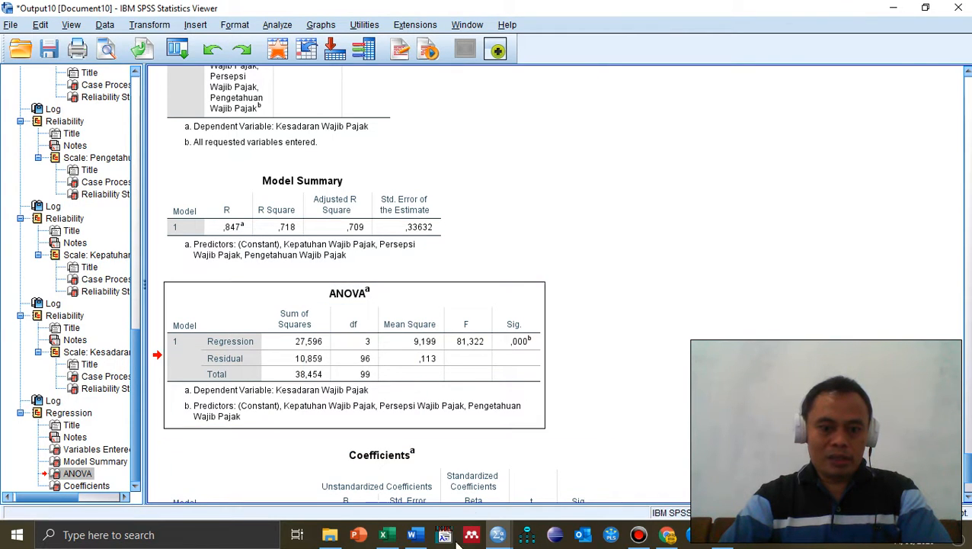
{"action": "left_click", "coordinate": [412, 534]}
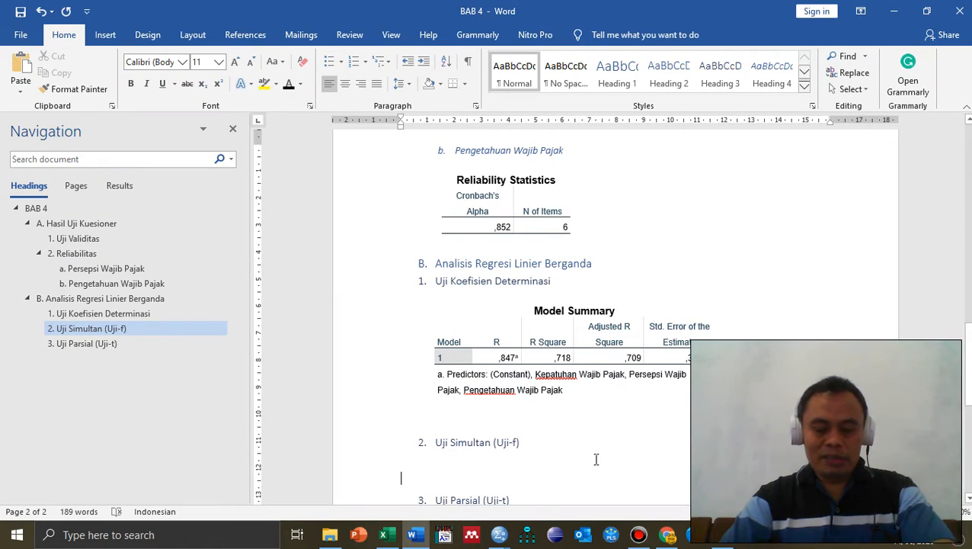
{"action": "key", "text": "ctrl+v"}
Step: Delete the blank line above the ANOVA table and indent the table to roughly align with the subheading text
{"action": "scroll", "coordinate": [597, 460], "scroll_direction": "down", "scroll_amount": 1}
{"action": "left_click", "coordinate": [478, 302]}
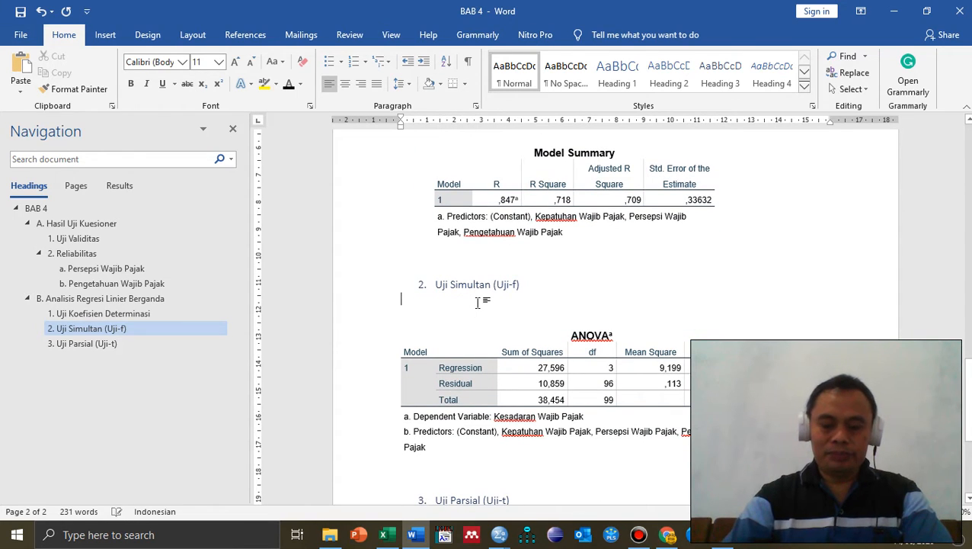
{"action": "key", "text": "Delete"}
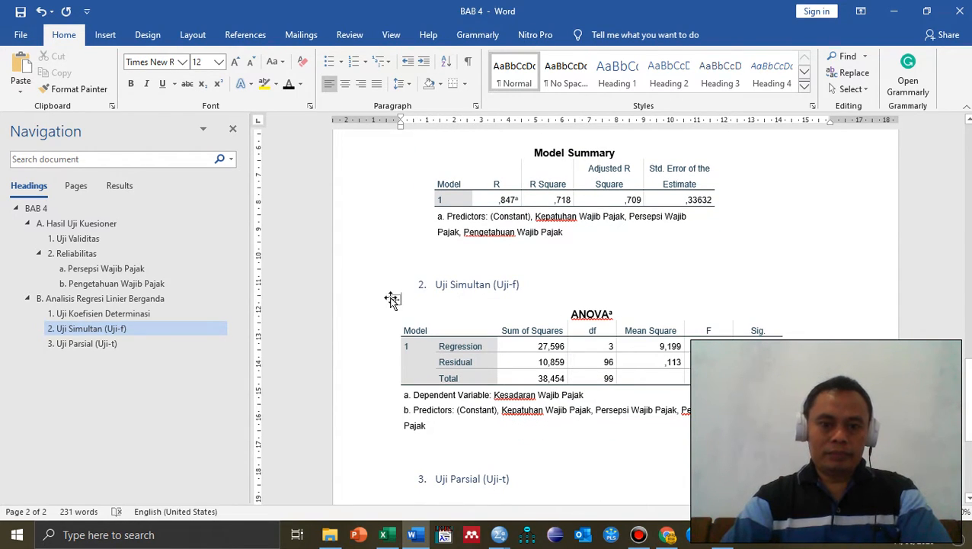
{"action": "left_click", "coordinate": [394, 300]}
{"action": "left_click_drag", "start_coordinate": [400, 122], "coordinate": [430, 122]}
Step: Copy the Coefficients table from the SPSS output and paste it below the "3. Uji Parsial (Uji-t)" subheading in Word
{"action": "left_click", "coordinate": [565, 488]}
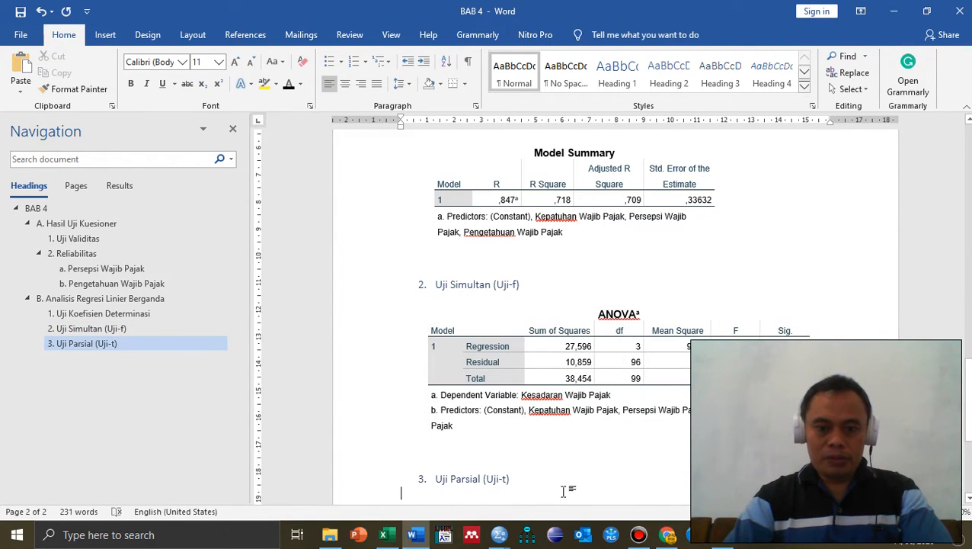
{"action": "scroll", "coordinate": [564, 490], "scroll_direction": "down", "scroll_amount": 1}
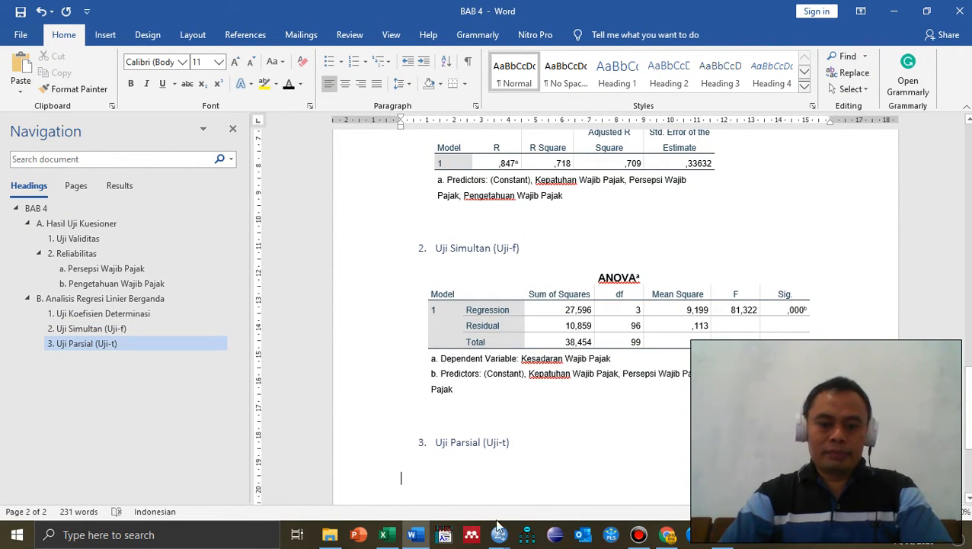
{"action": "mouse_move", "coordinate": [500, 534]}
{"action": "left_click", "coordinate": [654, 482]}
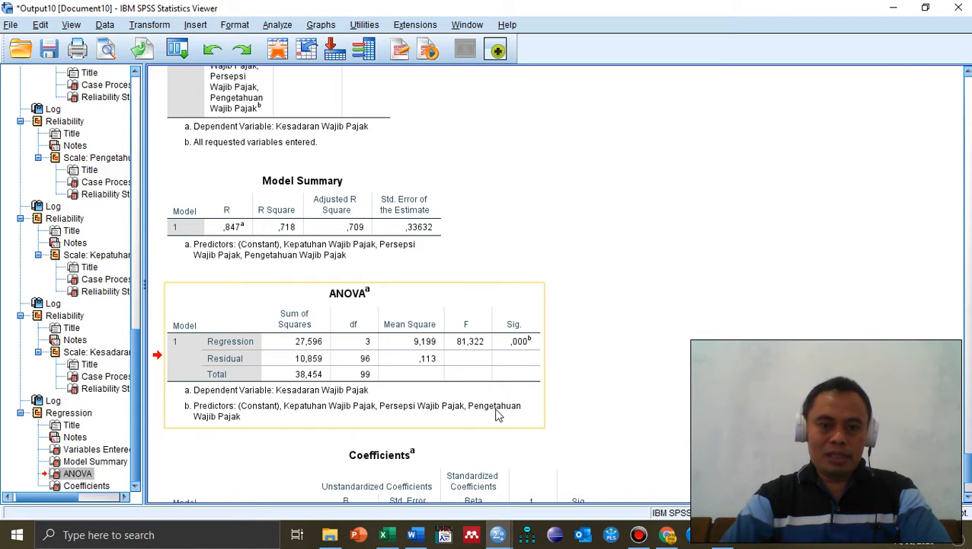
{"action": "scroll", "coordinate": [679, 419], "scroll_direction": "down", "scroll_amount": 3}
{"action": "left_click", "coordinate": [473, 368]}
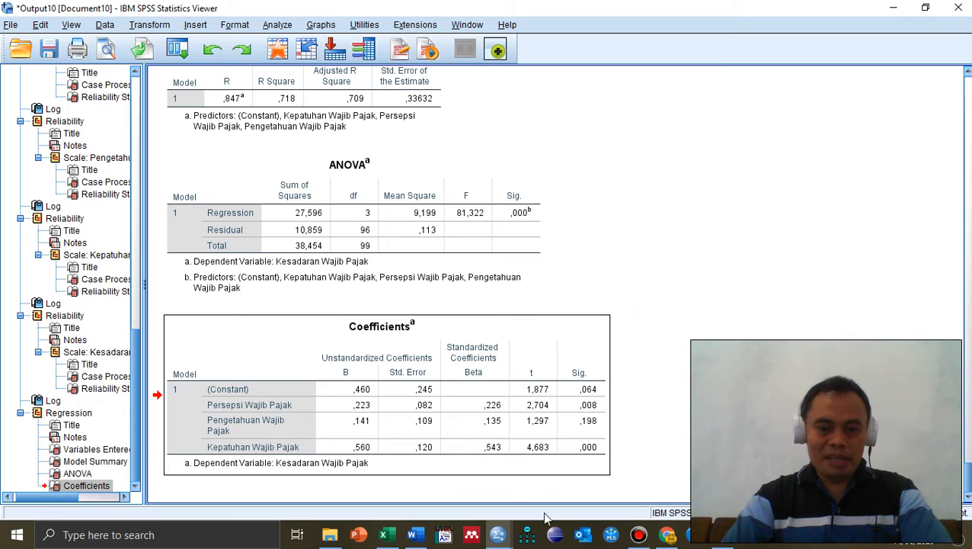
{"action": "left_click", "coordinate": [413, 534]}
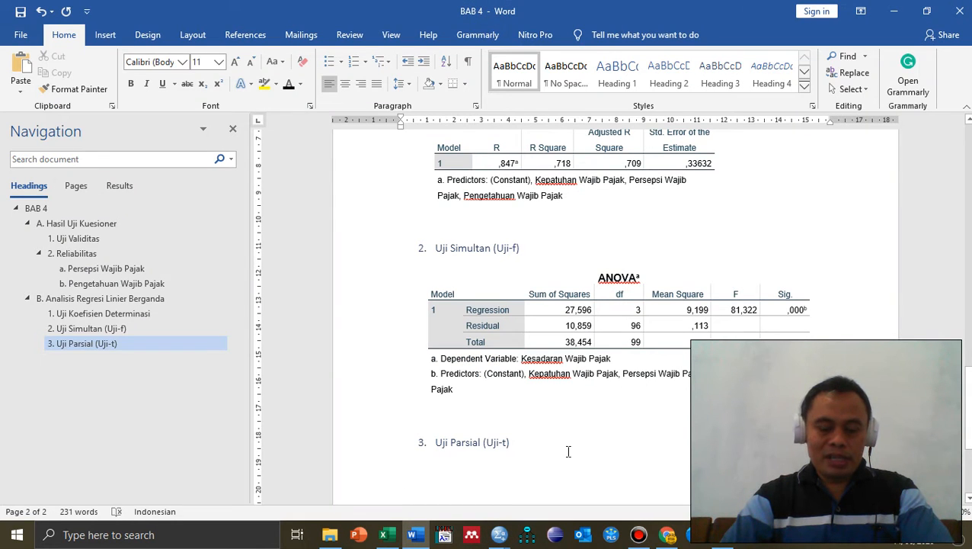
{"action": "key", "text": "ctrl+v"}
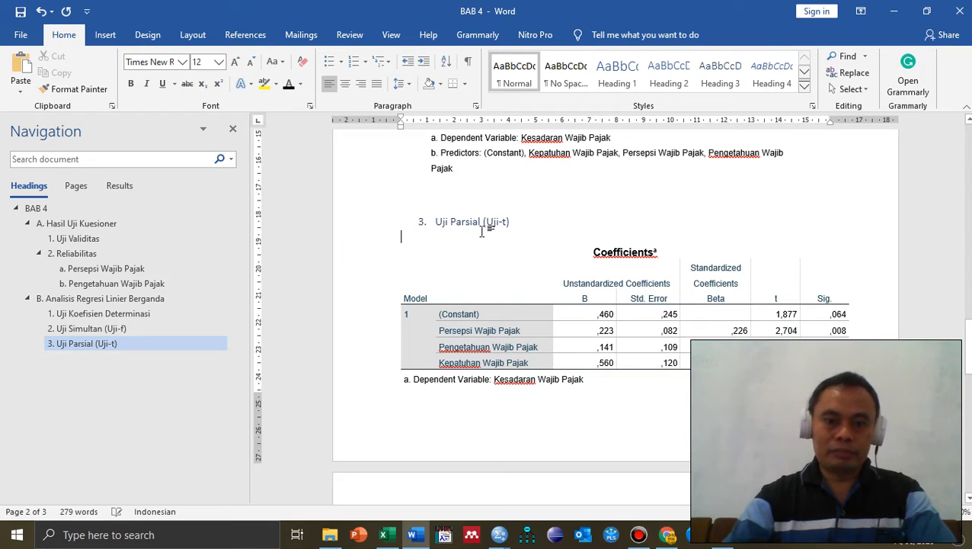
Step: Indent the Coefficients table to align with the subheading text and narrow its first column containing the model number
{"action": "left_click", "coordinate": [394, 239]}
{"action": "left_click_drag", "start_coordinate": [402, 120], "coordinate": [432, 120]}
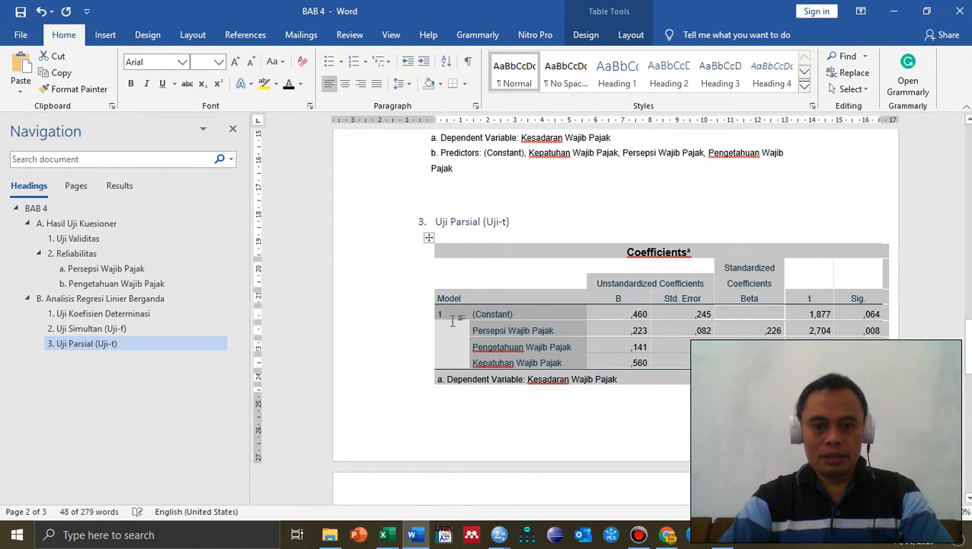
{"action": "left_click", "coordinate": [448, 318]}
{"action": "left_click_drag", "start_coordinate": [467, 119], "coordinate": [452, 119]}
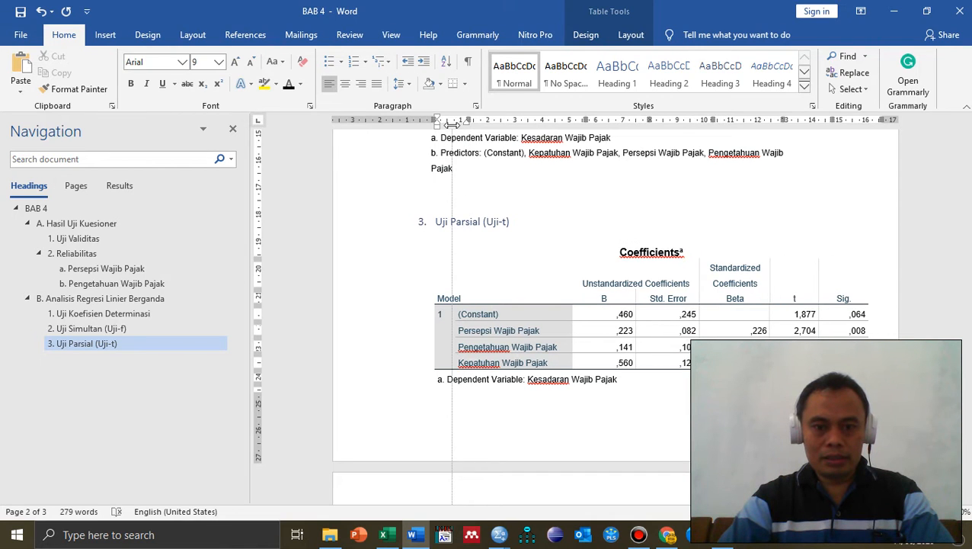
{"action": "left_click", "coordinate": [567, 219]}
Step: Insert a caption above the Model Summary table reading "Tabel 4. 3. Hasil Uji Koefisien Determinasi"
{"action": "scroll", "coordinate": [567, 219], "scroll_direction": "up", "scroll_amount": 8}
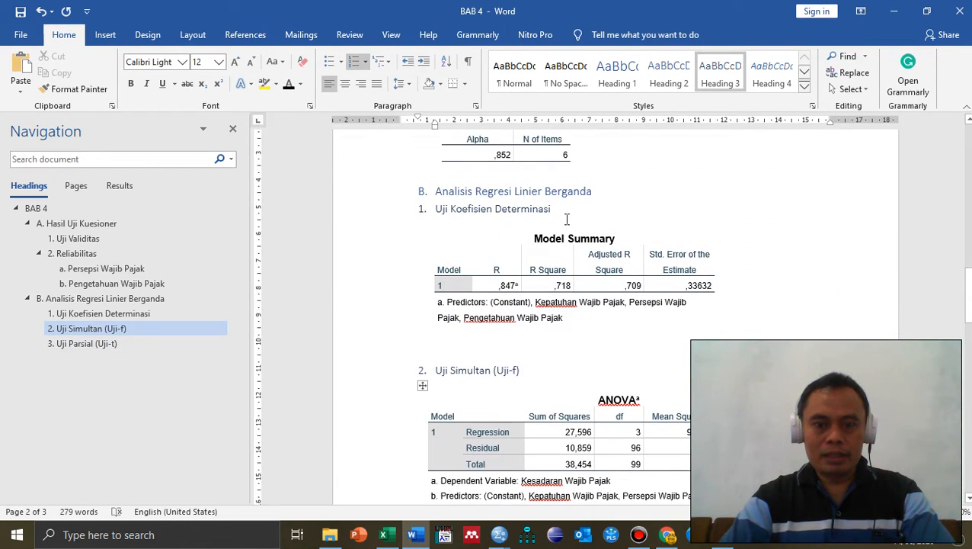
{"action": "scroll", "coordinate": [567, 219], "scroll_direction": "down", "scroll_amount": 1}
{"action": "left_click", "coordinate": [567, 219]}
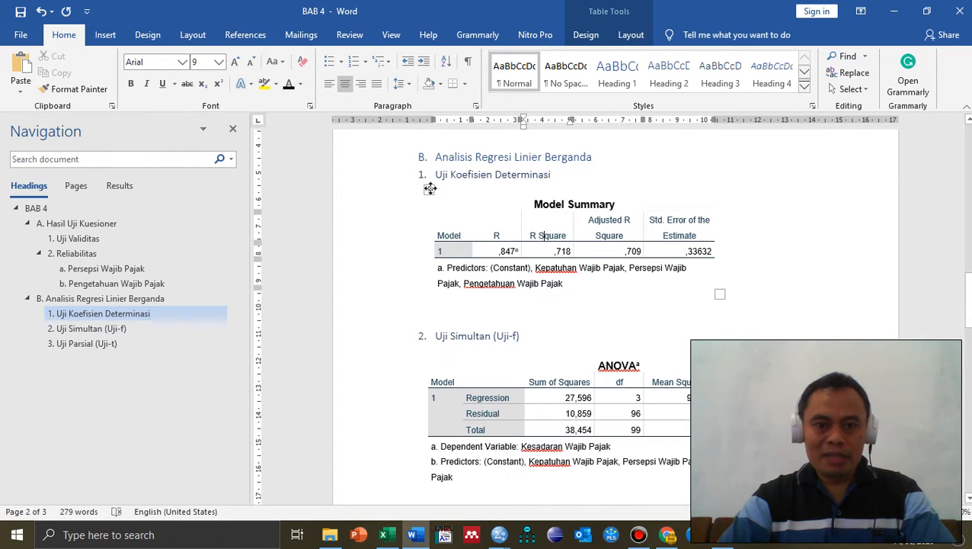
{"action": "left_click", "coordinate": [430, 189]}
{"action": "right_click", "coordinate": [430, 189]}
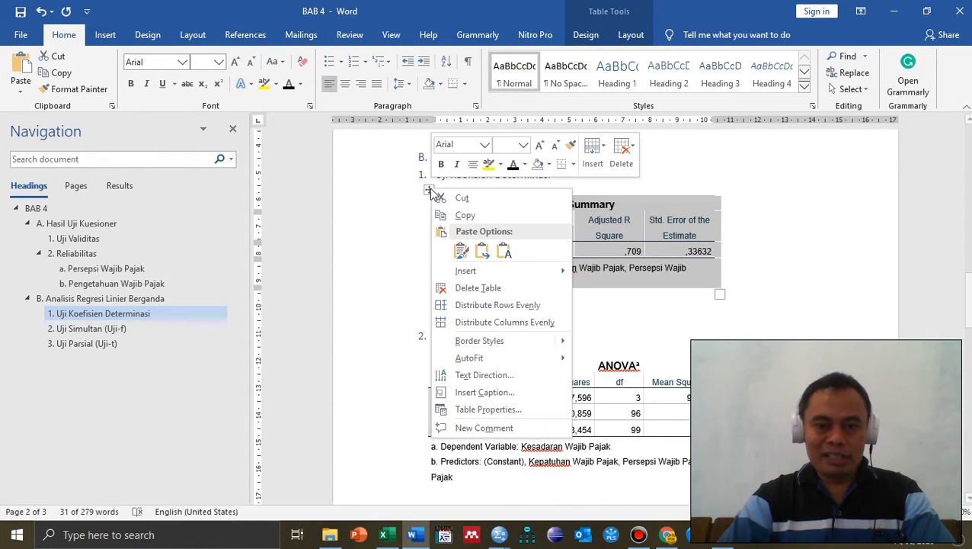
{"action": "left_click", "coordinate": [512, 392]}
{"action": "left_click", "coordinate": [503, 319]}
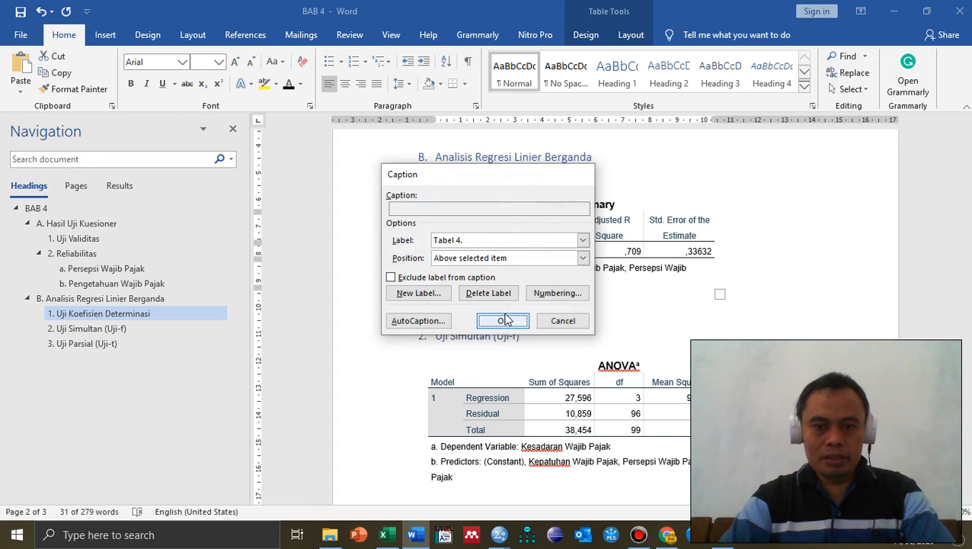
{"action": "type", "text": ". 3."}
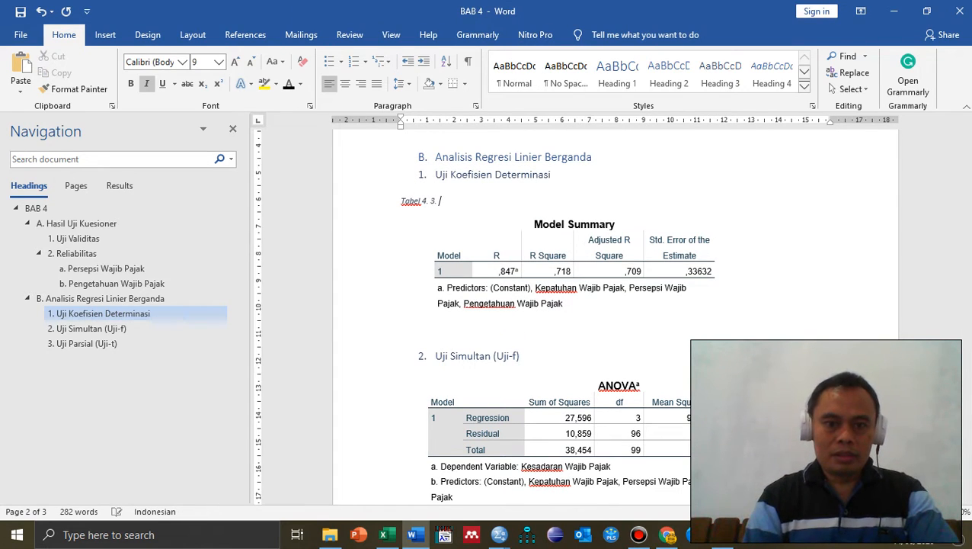
{"action": "type", "text": "Hasil "}
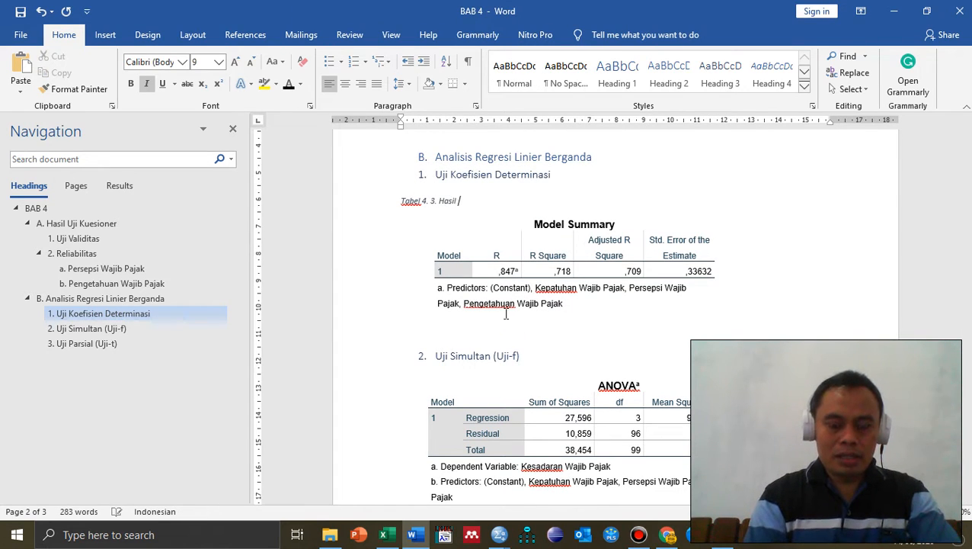
{"action": "type", "text": "Uji Koe"}
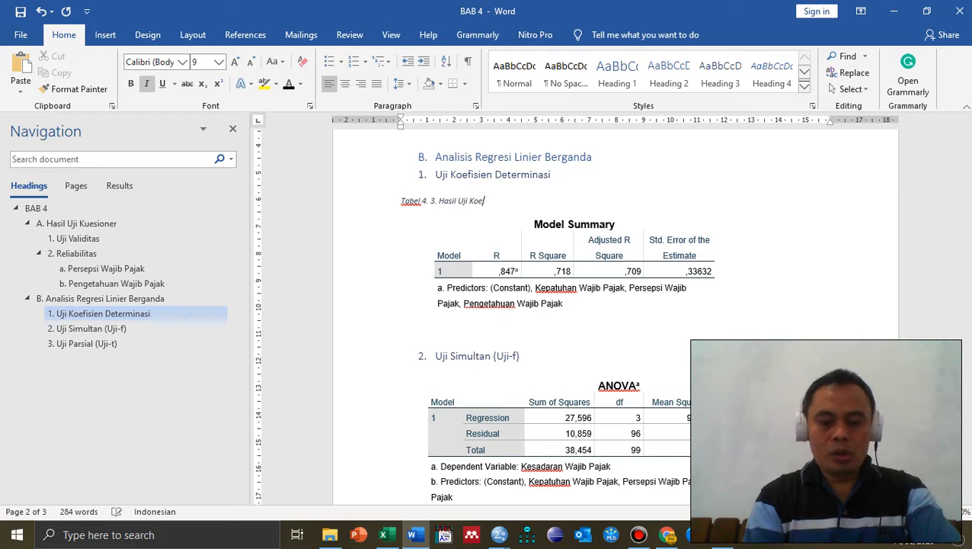
{"action": "type", "text": "fisien "}
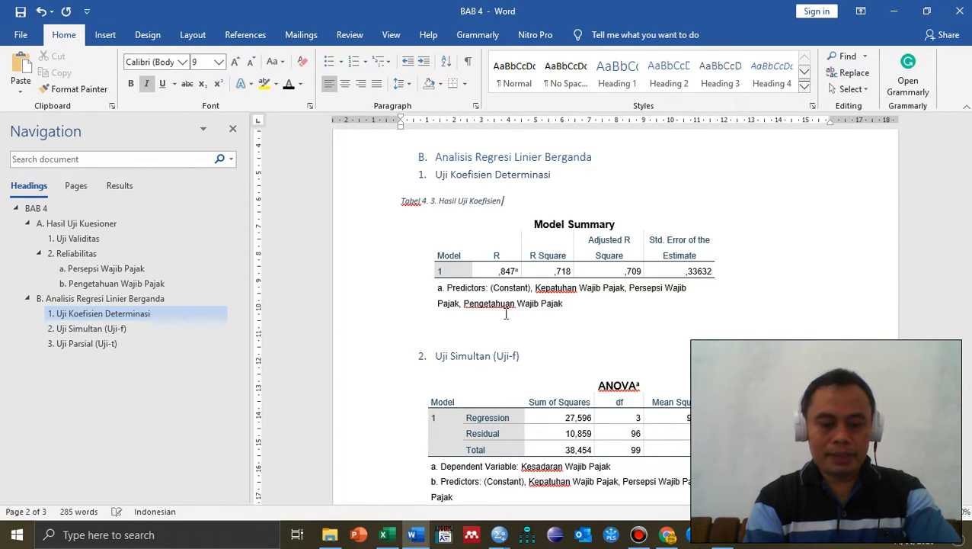
{"action": "type", "text": "Determinasi"}
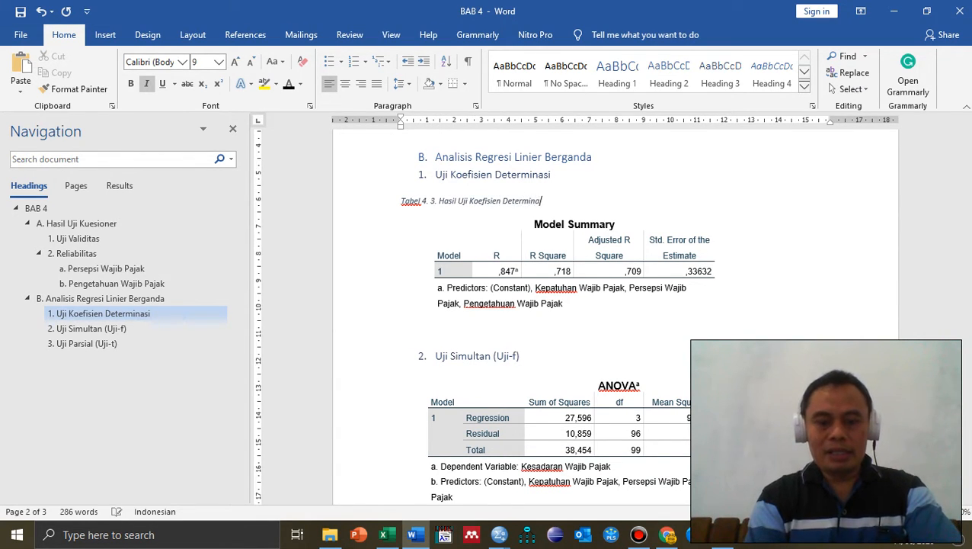
Step: Centre the Model Summary table's caption and set its font to Times New Roman, size 11
{"action": "key", "text": "shift+Home"}
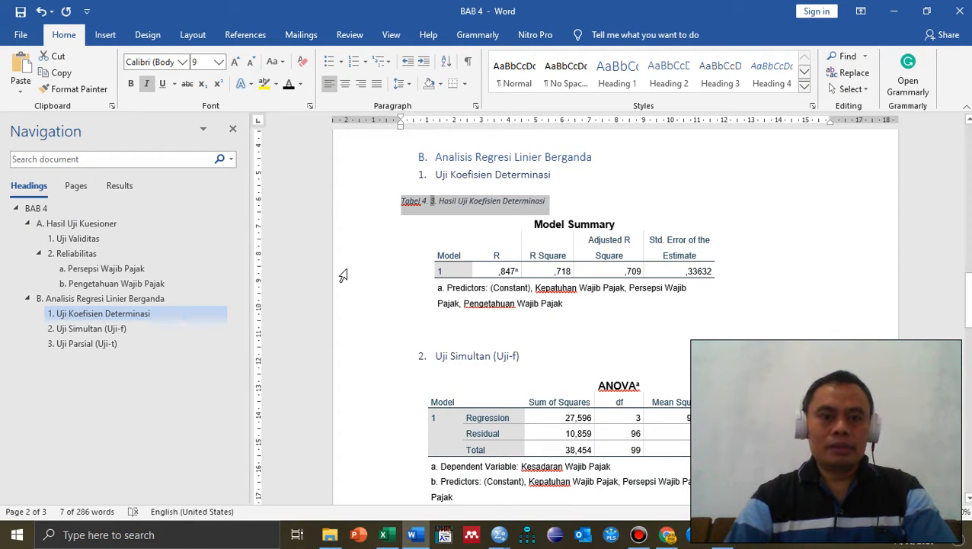
{"action": "left_click", "coordinate": [344, 84]}
{"action": "left_click", "coordinate": [182, 62]}
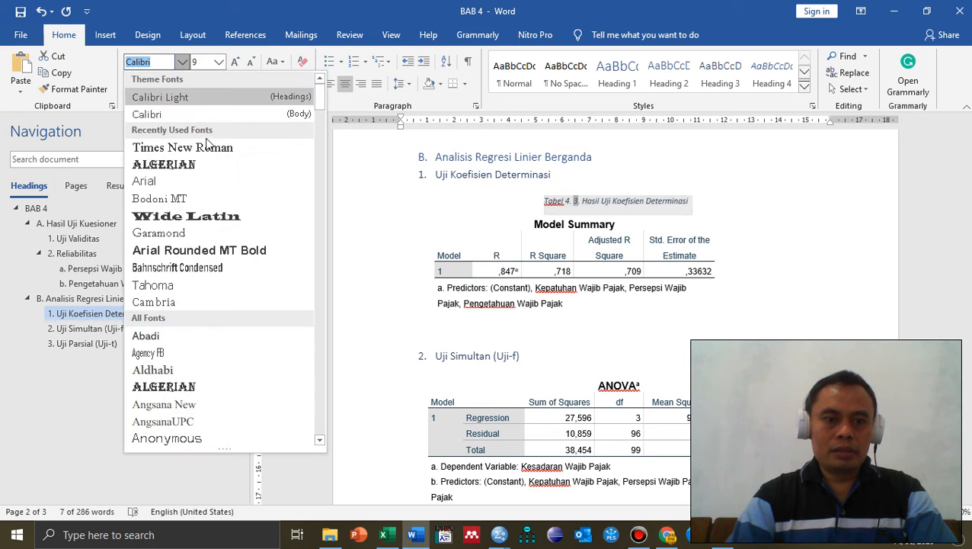
{"action": "left_click", "coordinate": [215, 148]}
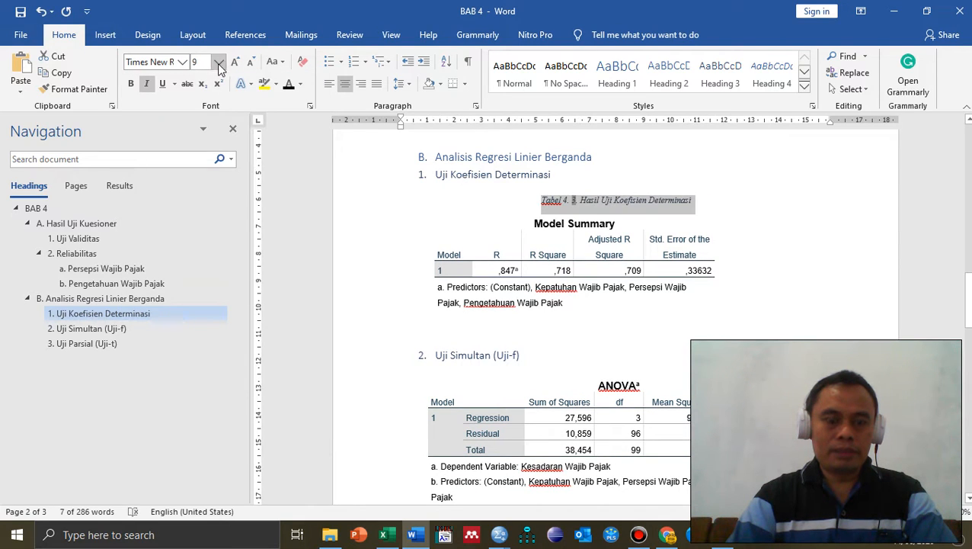
{"action": "left_click", "coordinate": [219, 62]}
{"action": "left_click", "coordinate": [207, 120]}
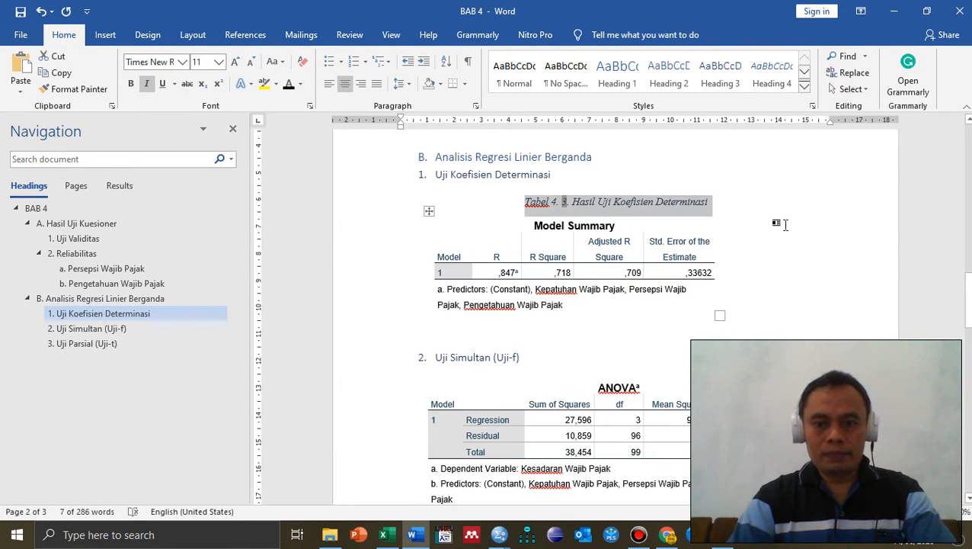
{"action": "left_click", "coordinate": [780, 230]}
Step: Insert a caption above the ANOVA table reading "Tabel 4. 4. Hasill Uji Simultan" and centre it
{"action": "left_click", "coordinate": [543, 419]}
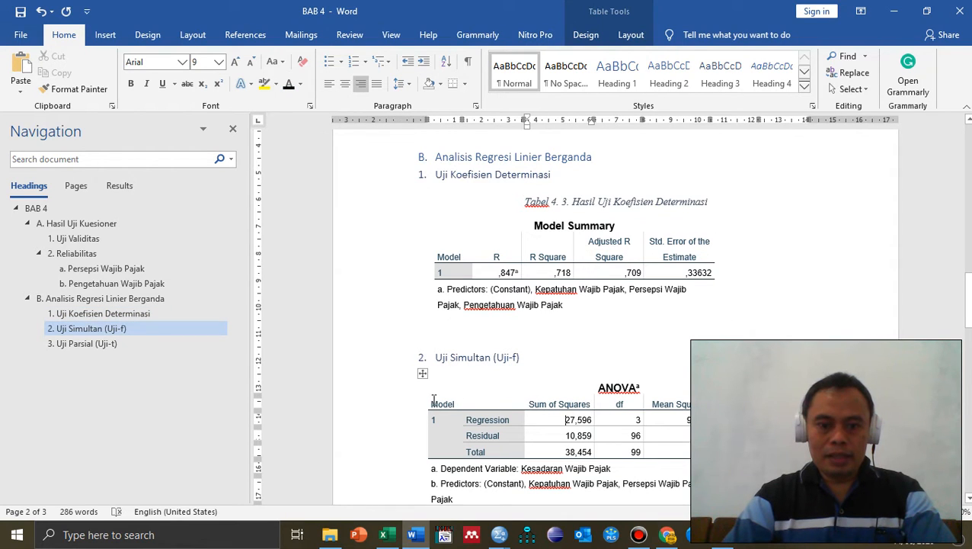
{"action": "left_click", "coordinate": [422, 378]}
{"action": "right_click", "coordinate": [423, 376]}
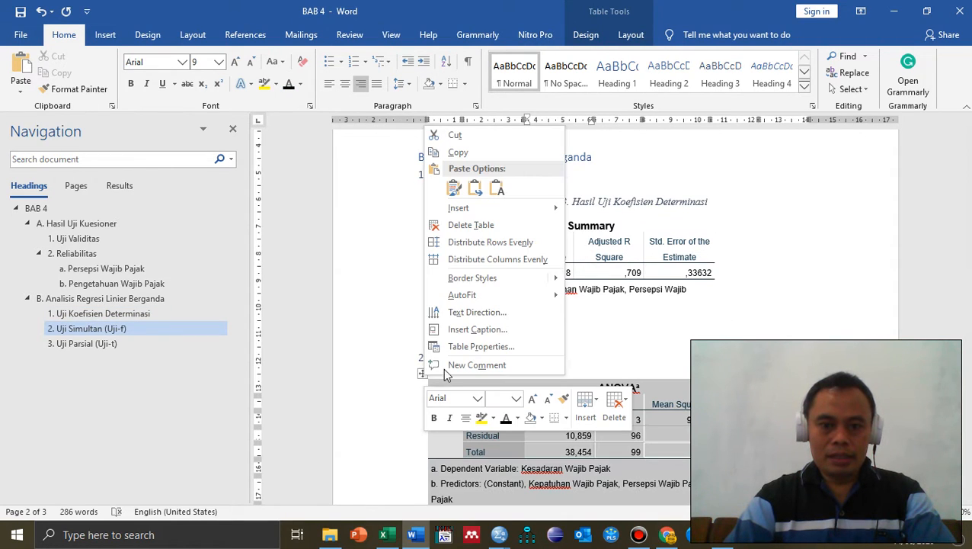
{"action": "left_click", "coordinate": [491, 329]}
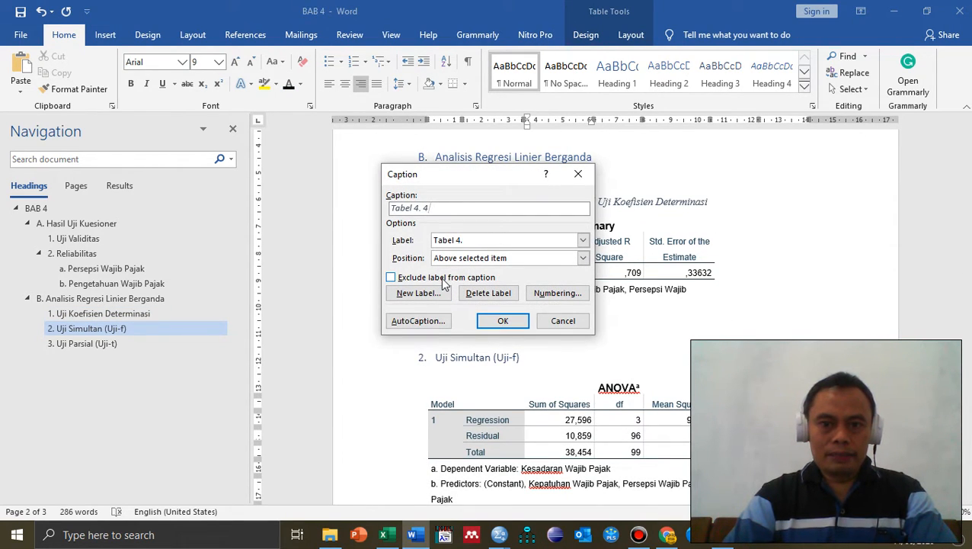
{"action": "left_click", "coordinate": [503, 320]}
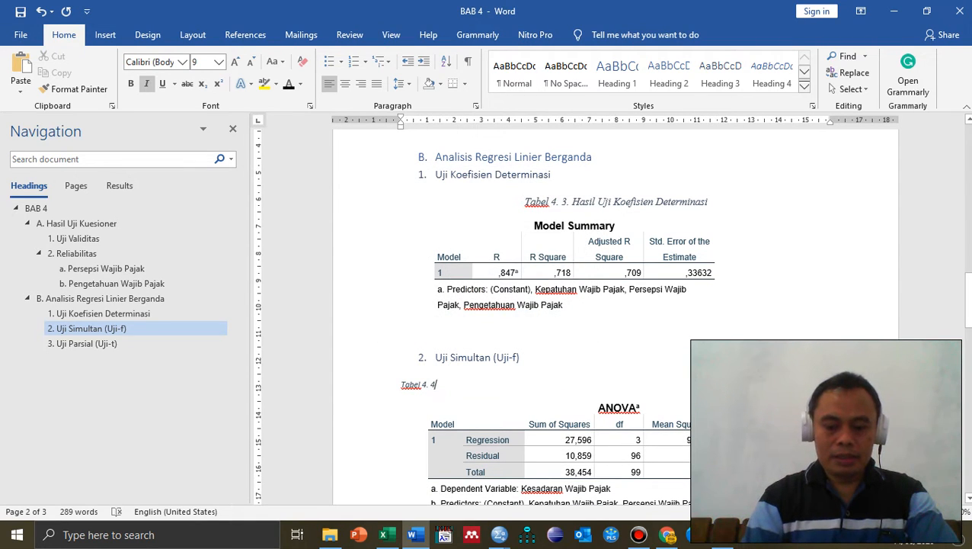
{"action": "type", "text": ". Hasil"}
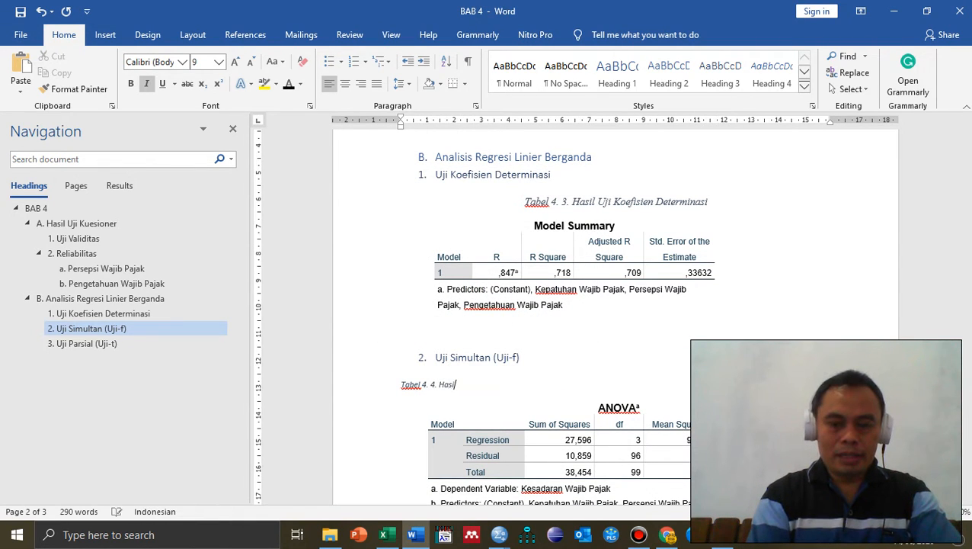
{"action": "type", "text": " U"}
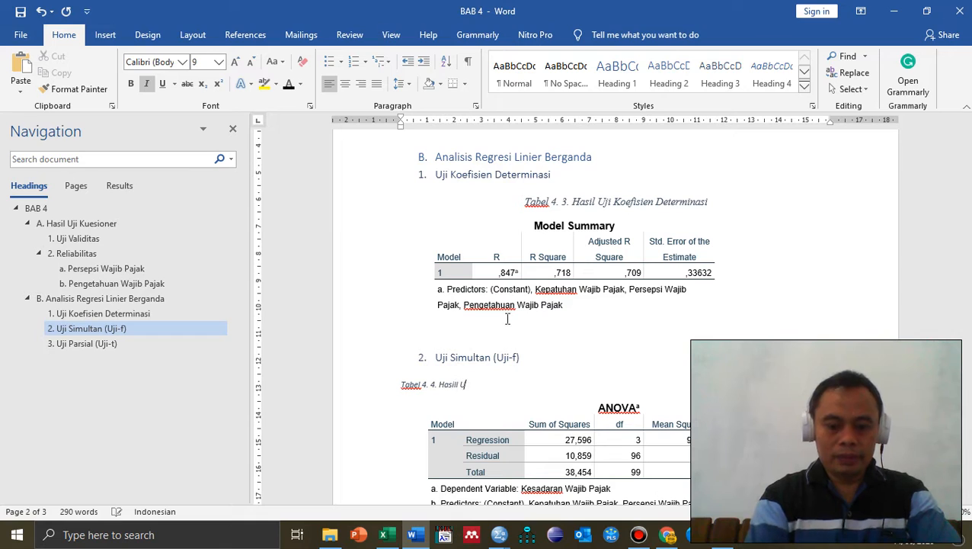
{"action": "type", "text": "ji Sumul"}
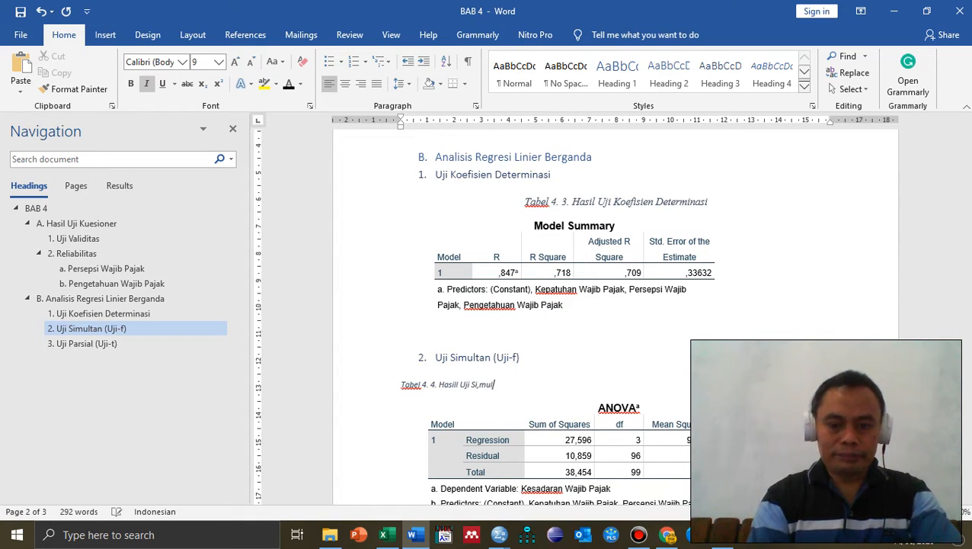
{"action": "key", "text": "BackSpace"}
{"action": "key", "text": "BackSpace"}
{"action": "key", "text": "BackSpace"}
{"action": "key", "text": "BackSpace"}
{"action": "type", "text": "imultan"}
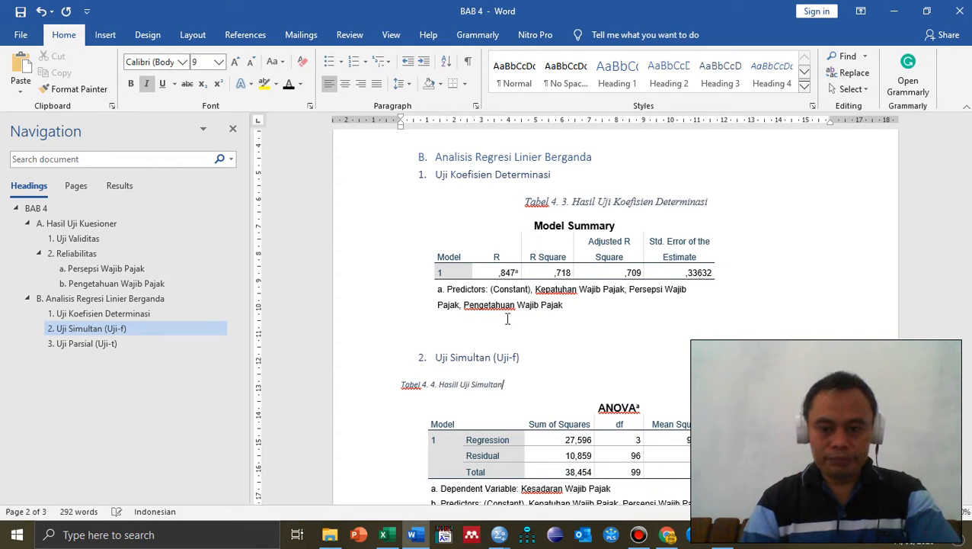
{"action": "key", "text": "shift+Home"}
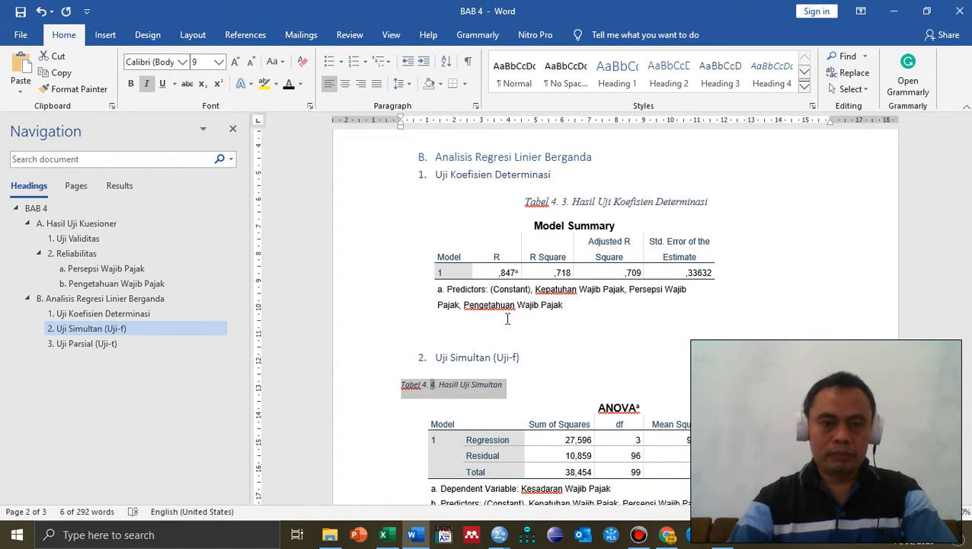
{"action": "left_click", "coordinate": [347, 85]}
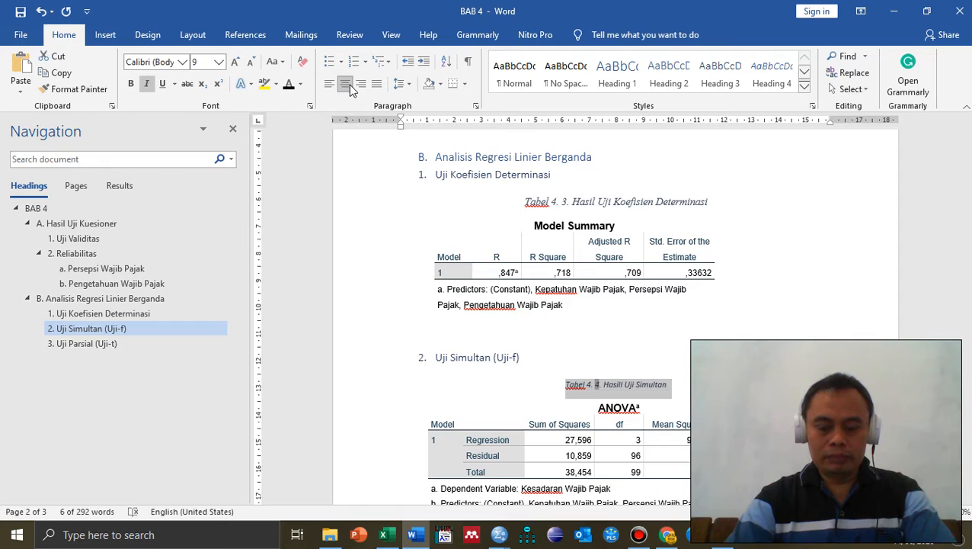
Step: Insert a caption above the Coefficients table reading "Tabel 4. 5. Hasil Uji Parsial" and centre it
{"action": "key", "text": "Down"}
{"action": "key", "text": "Down"}
{"action": "key", "text": "Down"}
{"action": "key", "text": "Down"}
{"action": "key", "text": "Down"}
{"action": "key", "text": "Down"}
{"action": "key", "text": "Down"}
{"action": "key", "text": "Down"}
{"action": "key", "text": "Down"}
{"action": "key", "text": "Down"}
{"action": "key", "text": "Down"}
{"action": "key", "text": "Down"}
{"action": "key", "text": "Down"}
{"action": "key", "text": "Down"}
{"action": "key", "text": "Down"}
{"action": "key", "text": "Down"}
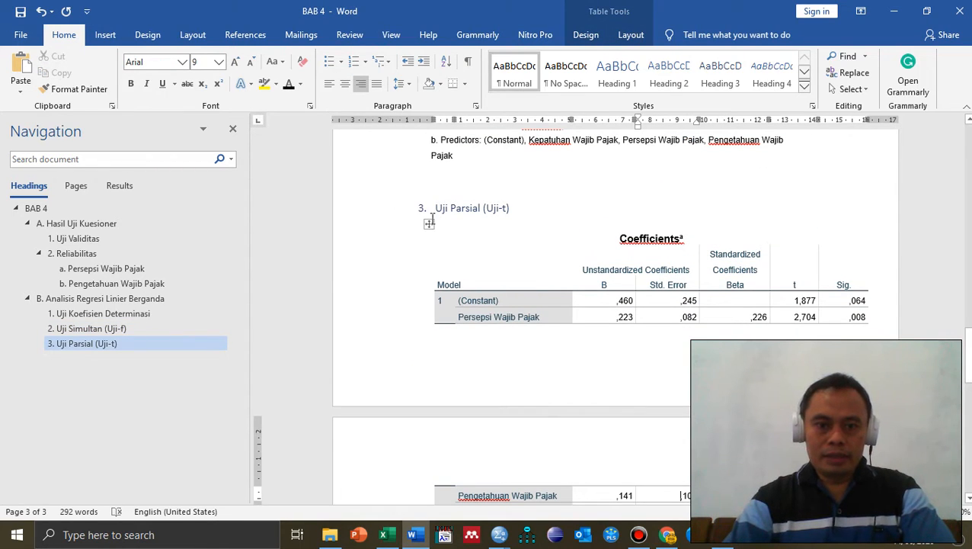
{"action": "left_click", "coordinate": [429, 223]}
{"action": "right_click", "coordinate": [429, 223]}
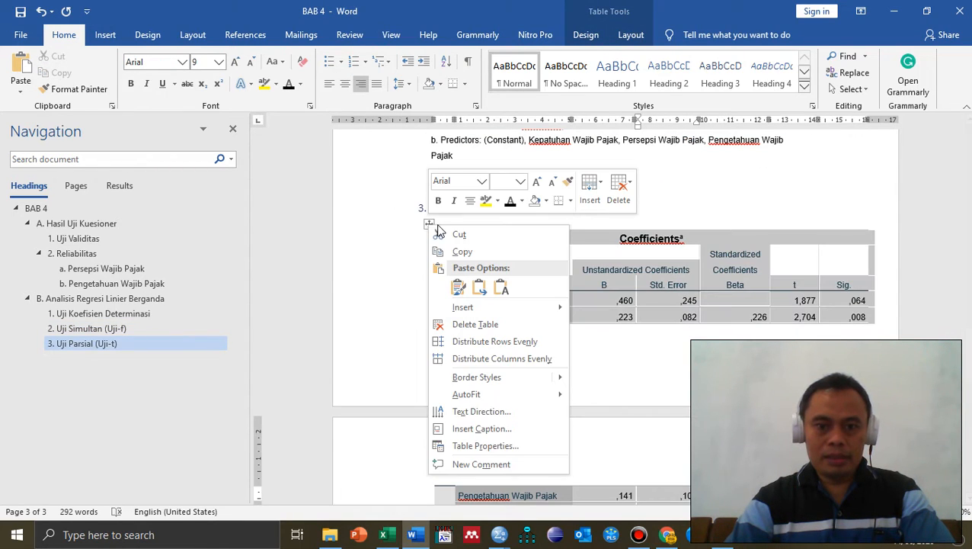
{"action": "left_click", "coordinate": [518, 429]}
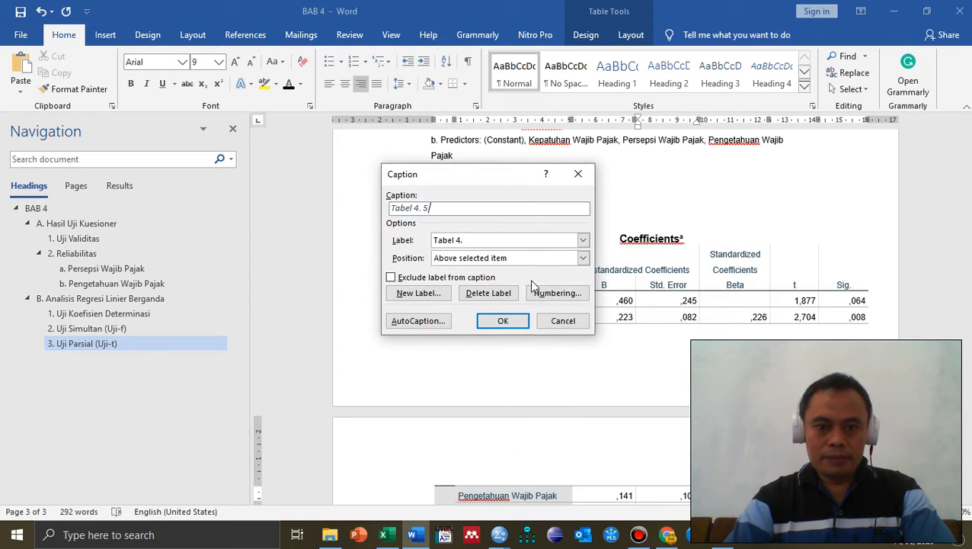
{"action": "left_click", "coordinate": [513, 322]}
{"action": "type", "text": ". Hasil Uj"}
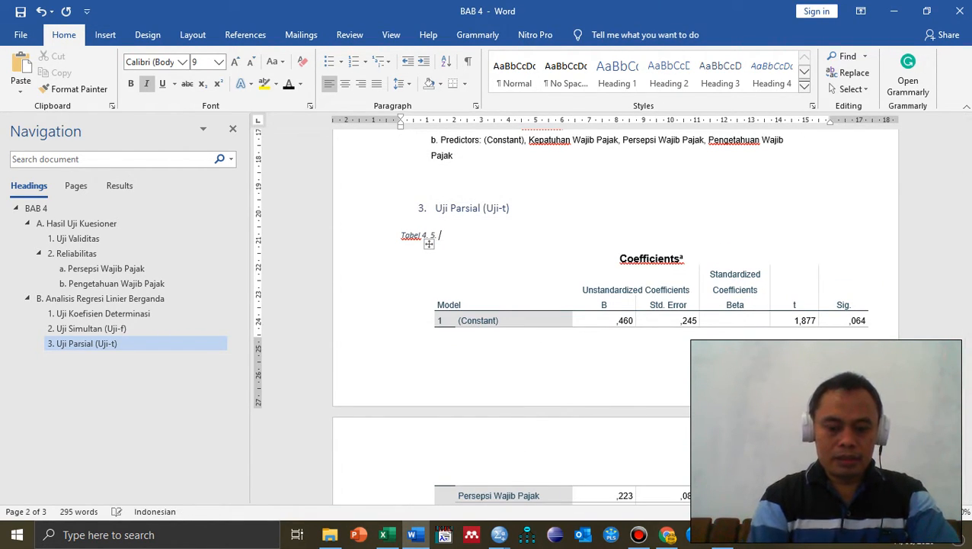
{"action": "type", "text": "i"}
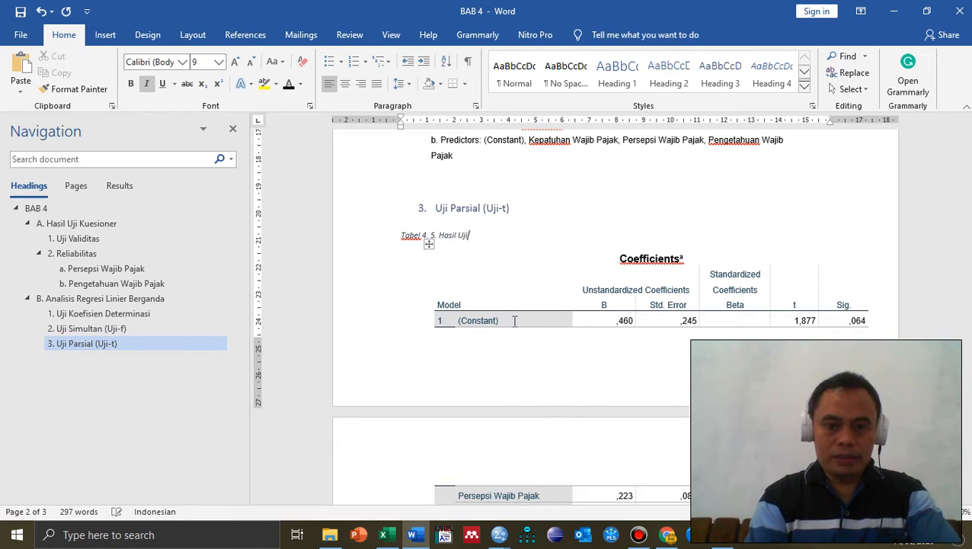
{"action": "type", "text": " Parsial"}
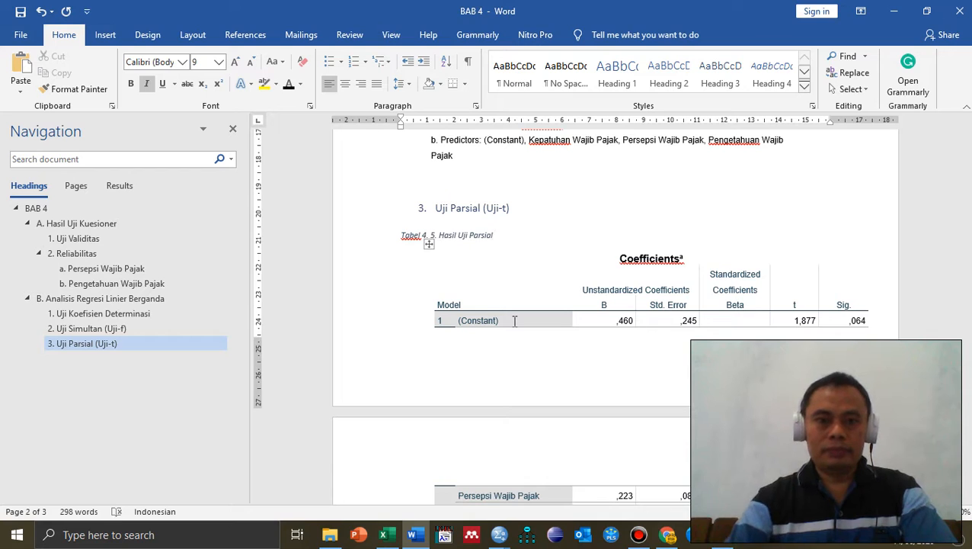
{"action": "left_click", "coordinate": [351, 87]}
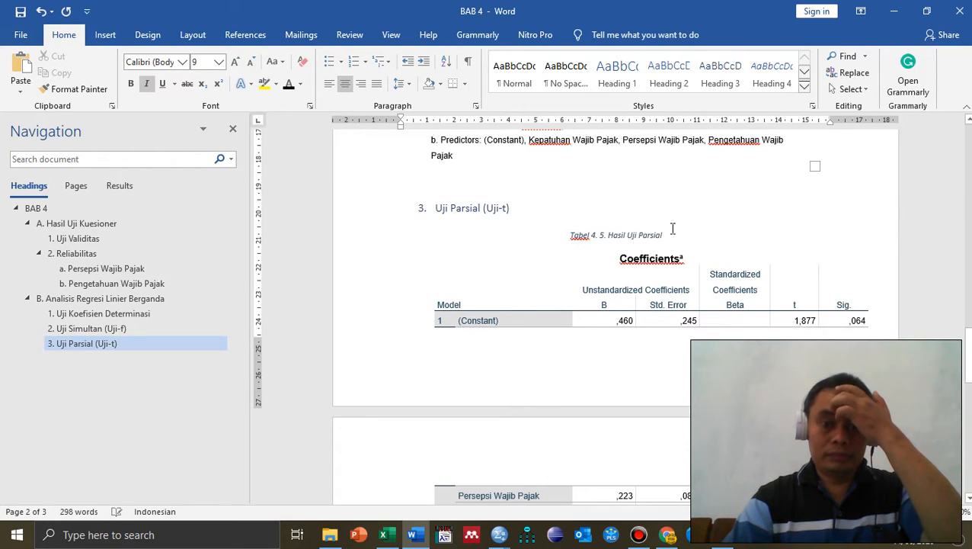
Step: Centre the whole Model Summary table horizontally beneath its "Tabel 4. 3." caption
{"action": "left_click", "coordinate": [673, 210]}
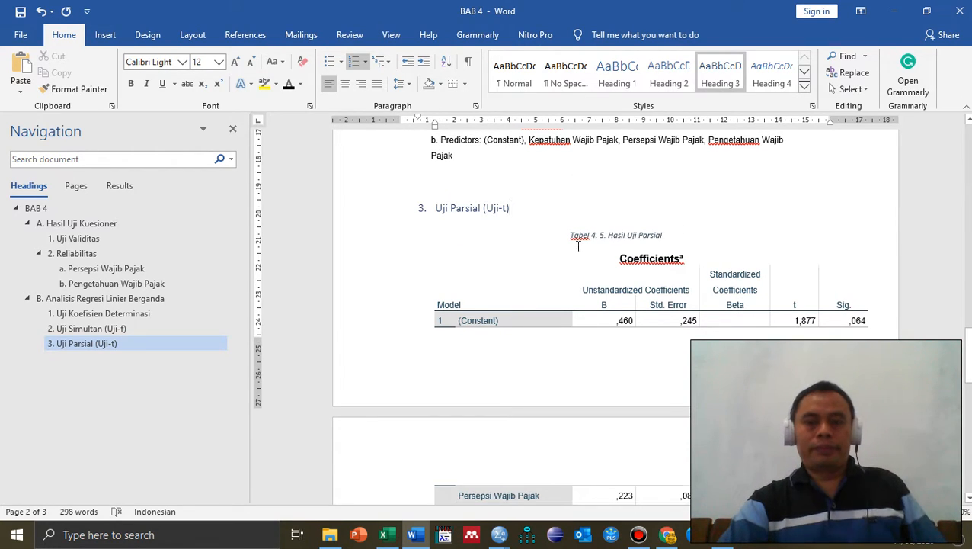
{"action": "scroll", "coordinate": [577, 246], "scroll_direction": "up", "scroll_amount": 5}
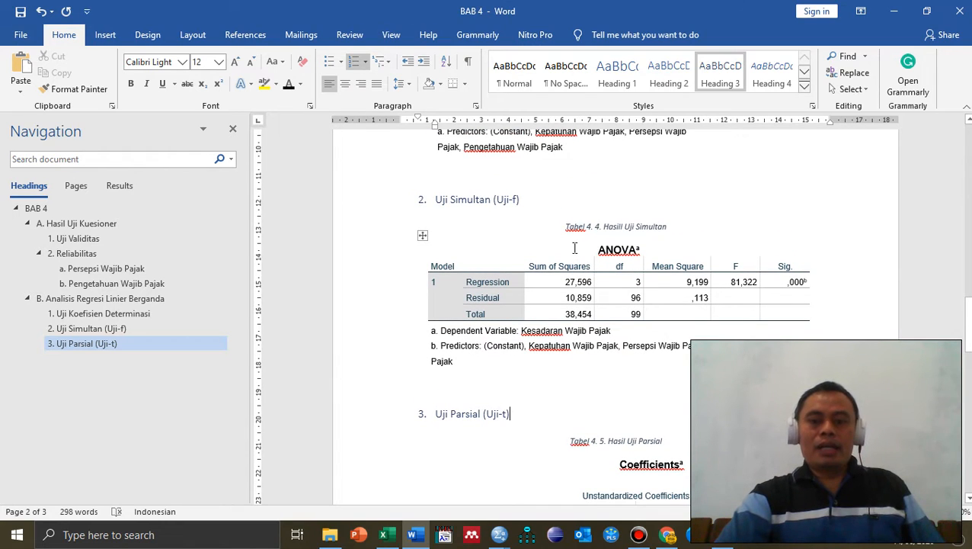
{"action": "left_click", "coordinate": [940, 512]}
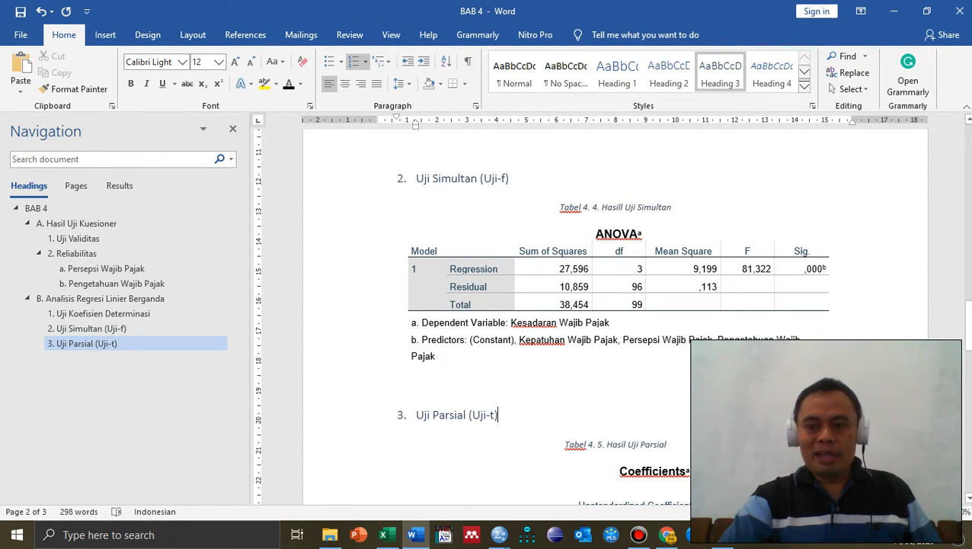
{"action": "scroll", "coordinate": [577, 320], "scroll_direction": "up", "scroll_amount": 5}
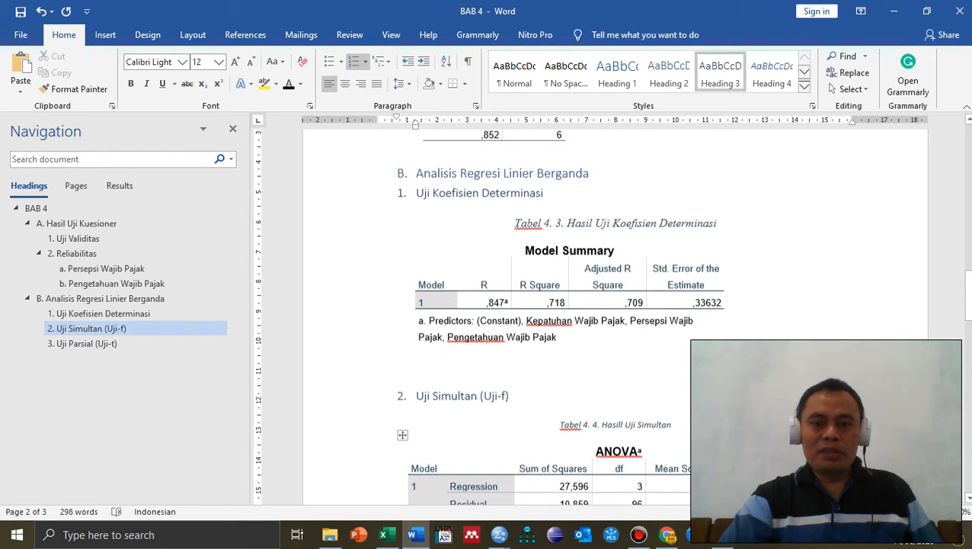
{"action": "left_click", "coordinate": [494, 303]}
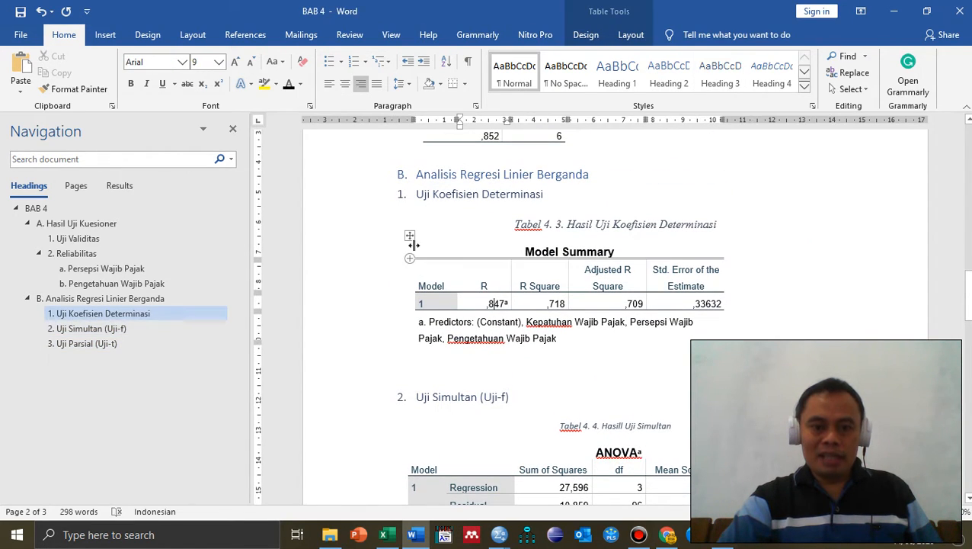
{"action": "left_click", "coordinate": [410, 236]}
{"action": "left_click", "coordinate": [349, 80]}
{"action": "left_click", "coordinate": [822, 267]}
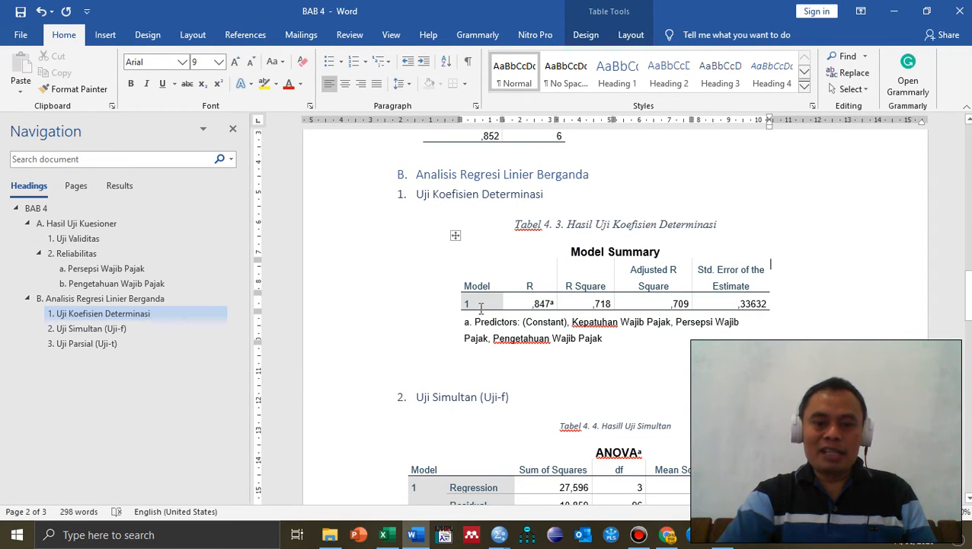
{"action": "left_click", "coordinate": [533, 301]}
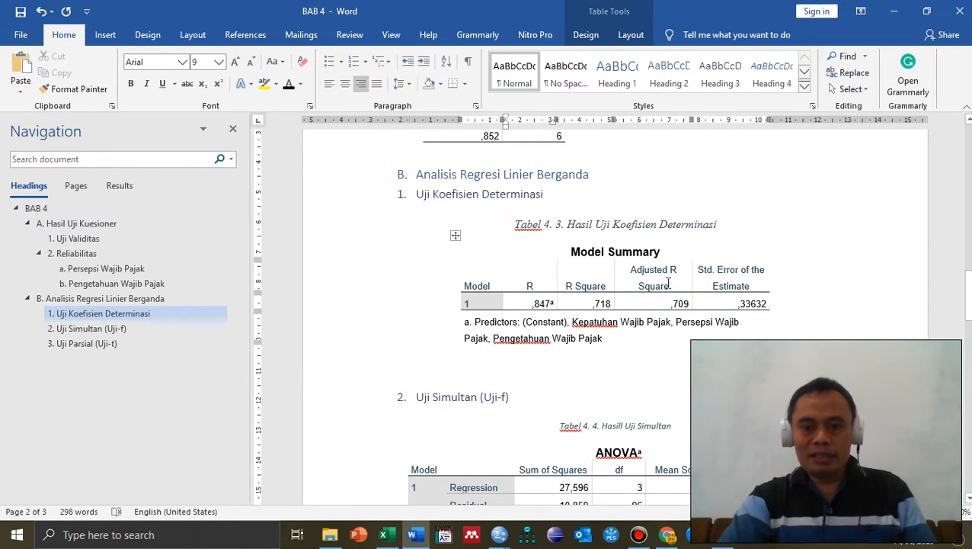
{"action": "left_click", "coordinate": [587, 305]}
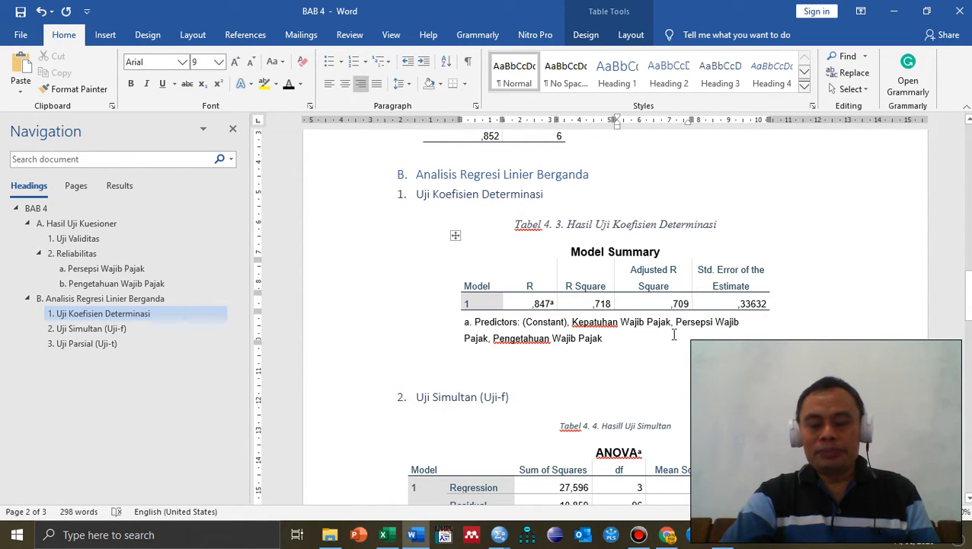
Step: Delete the blank line between the "2. Uji Simultan (Uji-f)" subheading and the ANOVA table's caption
{"action": "scroll", "coordinate": [680, 331], "scroll_direction": "down", "scroll_amount": 1}
{"action": "scroll", "coordinate": [681, 330], "scroll_direction": "down", "scroll_amount": 1}
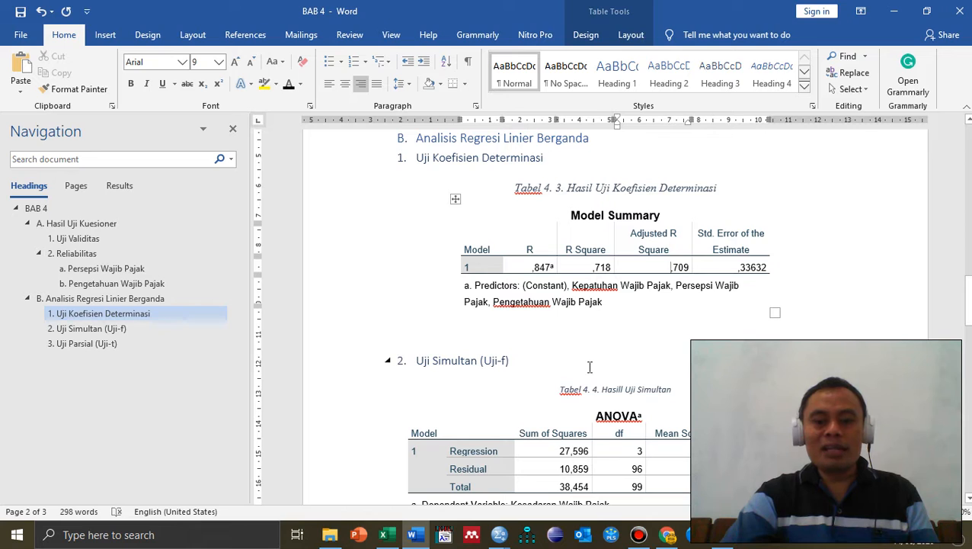
{"action": "left_click", "coordinate": [508, 373]}
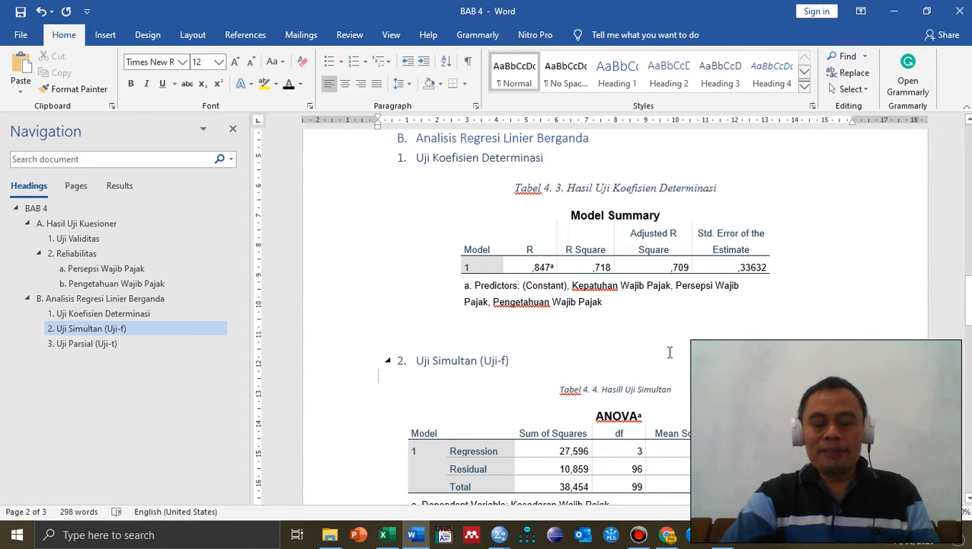
{"action": "key", "text": "BackSpace"}
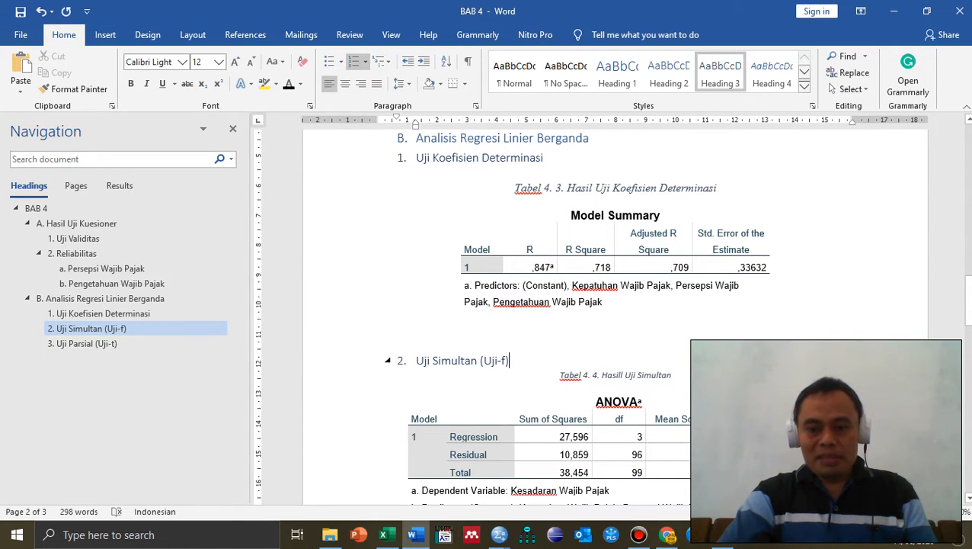
Step: Insert blank lines below the "3. Uji Parsial (Uji-t)" subheading to move the Coefficients table and its caption onto the next page
{"action": "scroll", "coordinate": [615, 305], "scroll_direction": "down", "scroll_amount": 1}
{"action": "scroll", "coordinate": [616, 305], "scroll_direction": "down", "scroll_amount": 1}
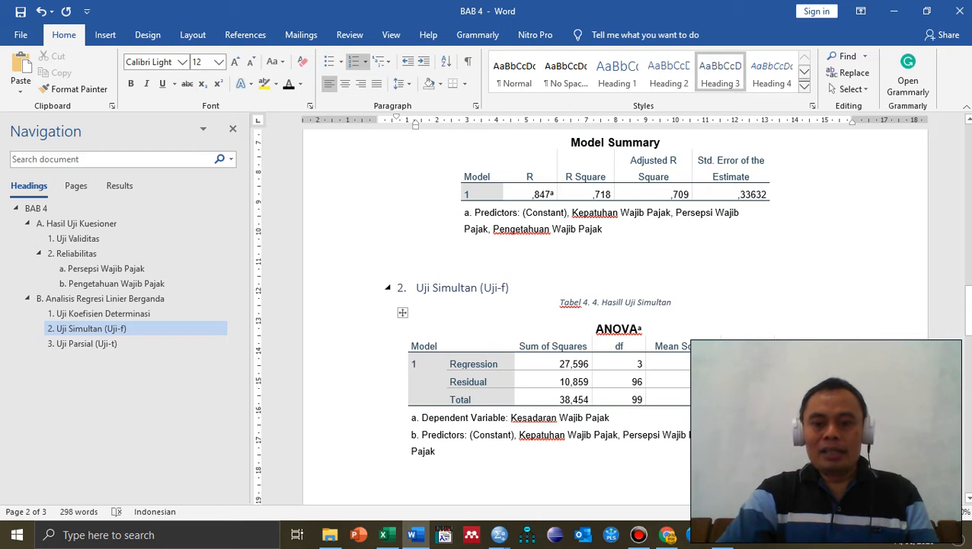
{"action": "scroll", "coordinate": [610, 305], "scroll_direction": "down", "scroll_amount": 5}
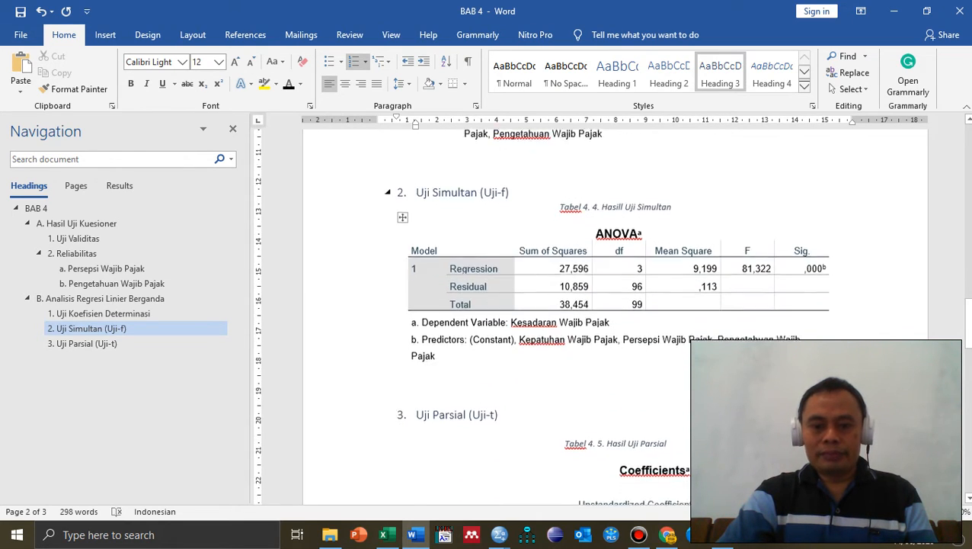
{"action": "scroll", "coordinate": [610, 305], "scroll_direction": "down", "scroll_amount": 1}
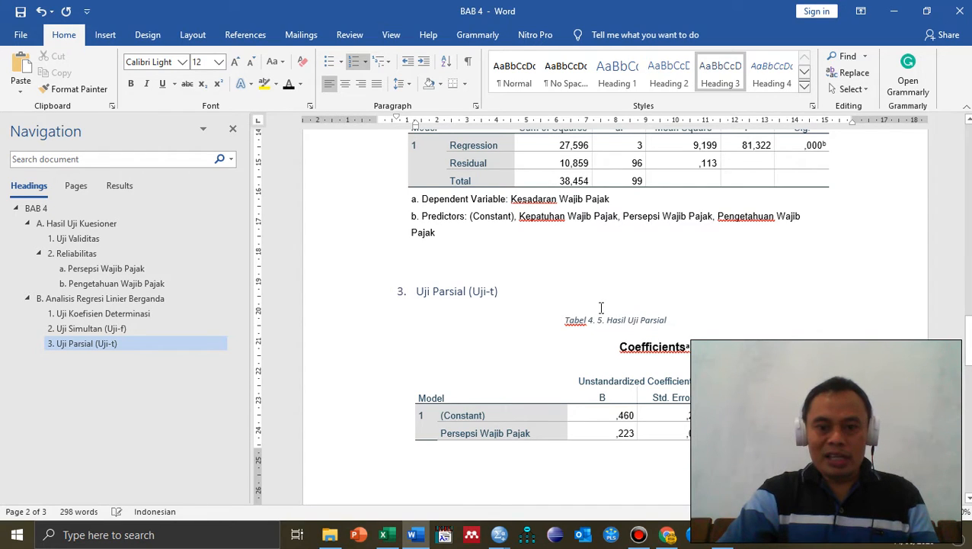
{"action": "key", "text": "Return"}
{"action": "key", "text": "Return"}
{"action": "key", "text": "Return"}
{"action": "key", "text": "Return"}
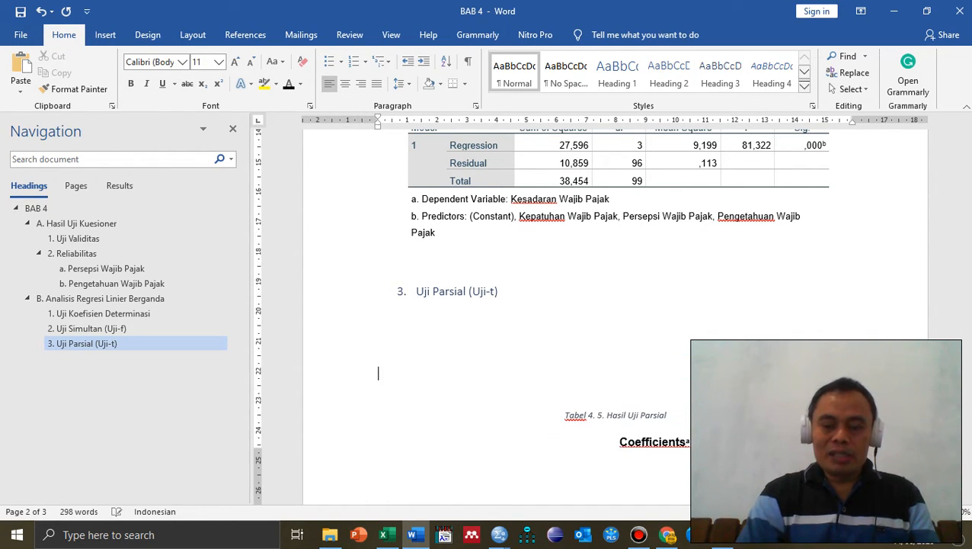
{"action": "scroll", "coordinate": [601, 308], "scroll_direction": "down", "scroll_amount": 10}
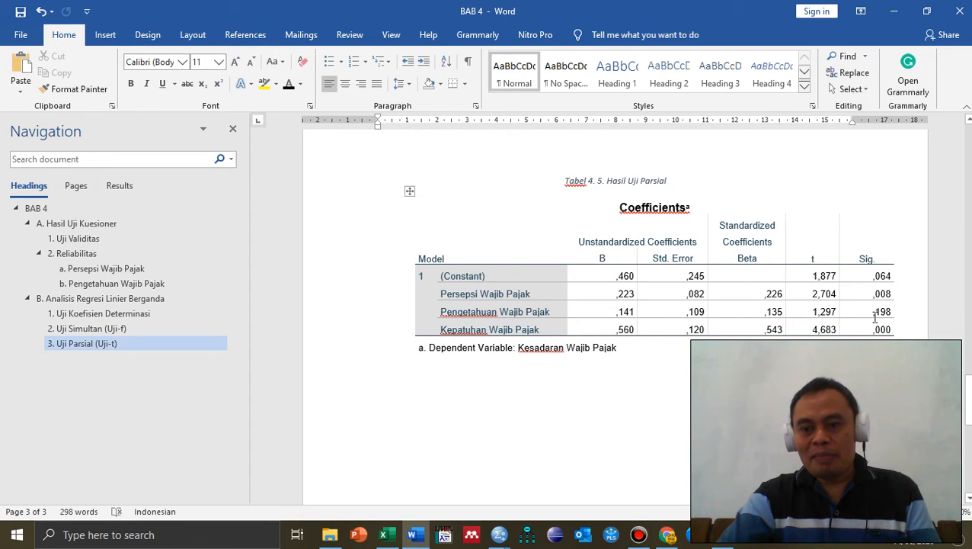
Step: Examine the unstandardized B coefficients and Sig. values of the predictors in the Coefficients table
{"action": "left_click", "coordinate": [614, 312]}
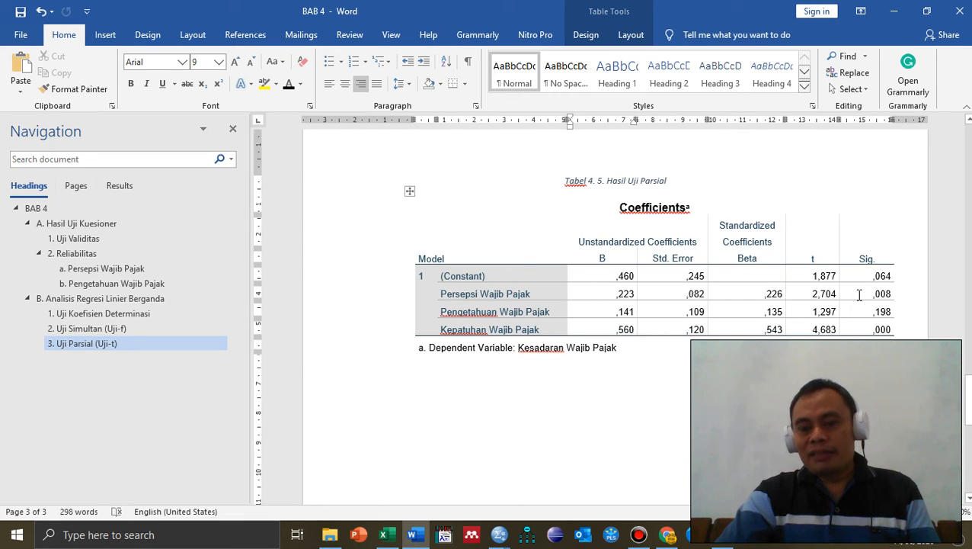
{"action": "left_click", "coordinate": [626, 311]}
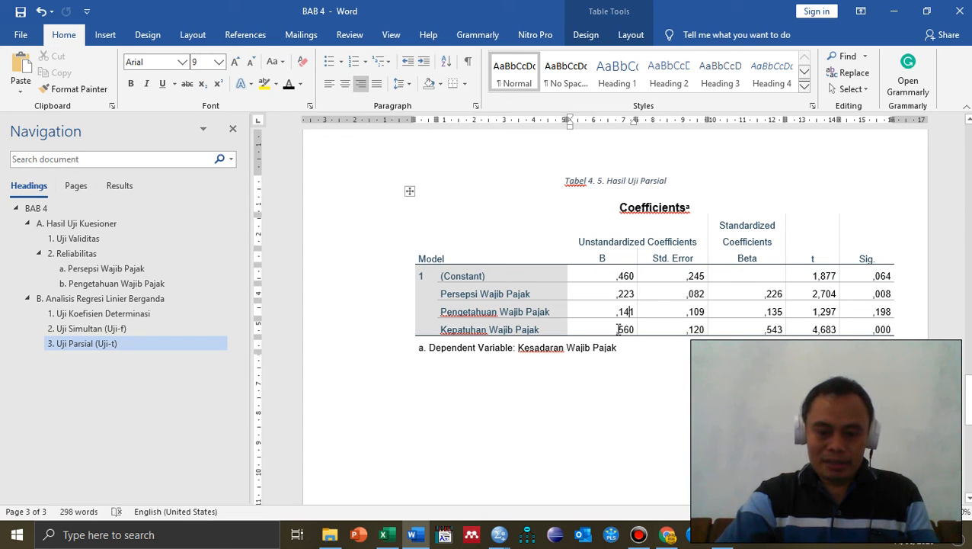
{"action": "left_click", "coordinate": [618, 329]}
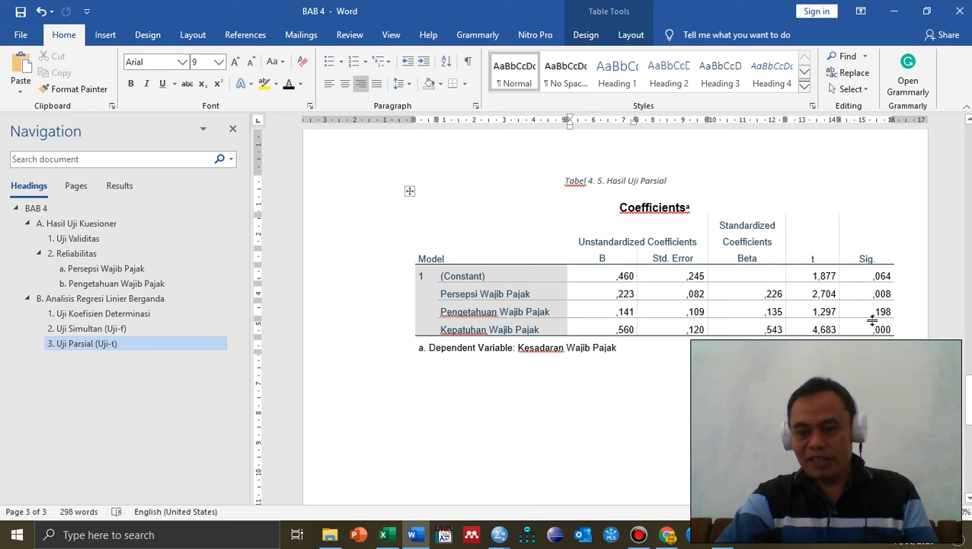
{"action": "left_click", "coordinate": [481, 394]}
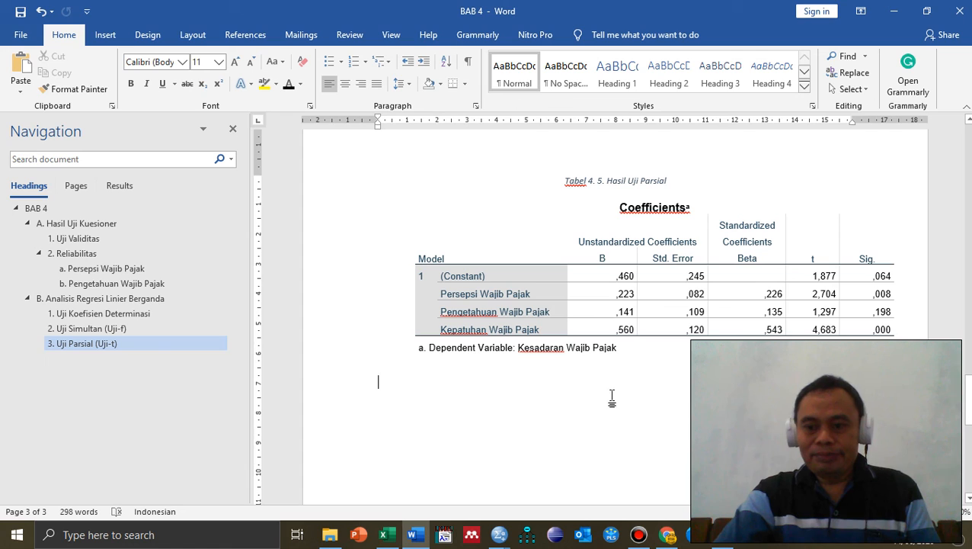
{"action": "scroll", "coordinate": [669, 396], "scroll_direction": "up", "scroll_amount": 1}
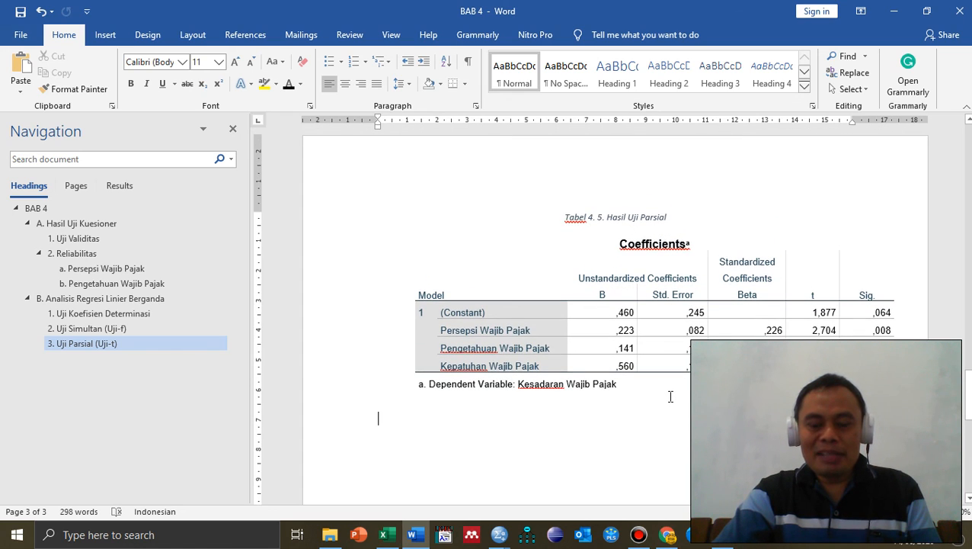
{"action": "scroll", "coordinate": [669, 396], "scroll_direction": "down", "scroll_amount": 1}
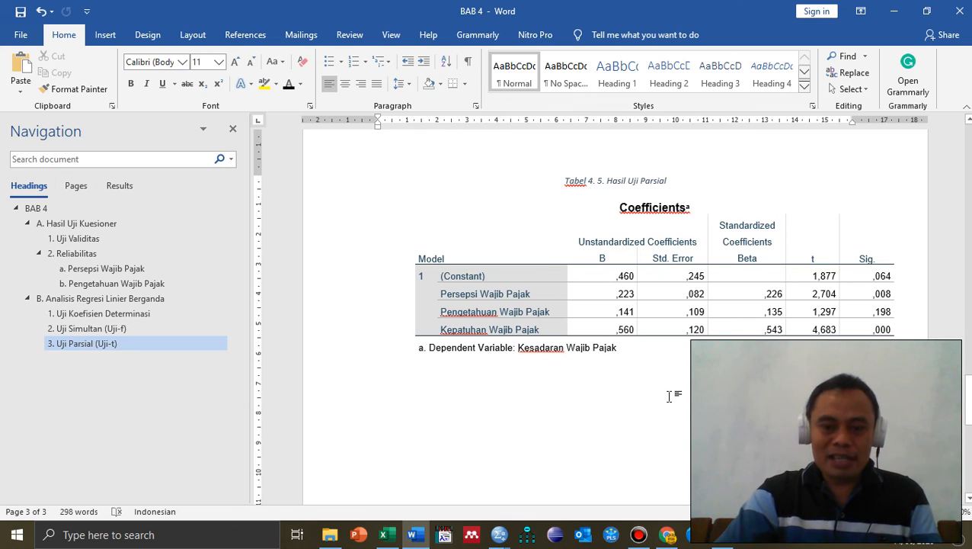
{"action": "scroll", "coordinate": [670, 396], "scroll_direction": "up", "scroll_amount": 2}
{"action": "scroll", "coordinate": [671, 397], "scroll_direction": "down", "scroll_amount": 2}
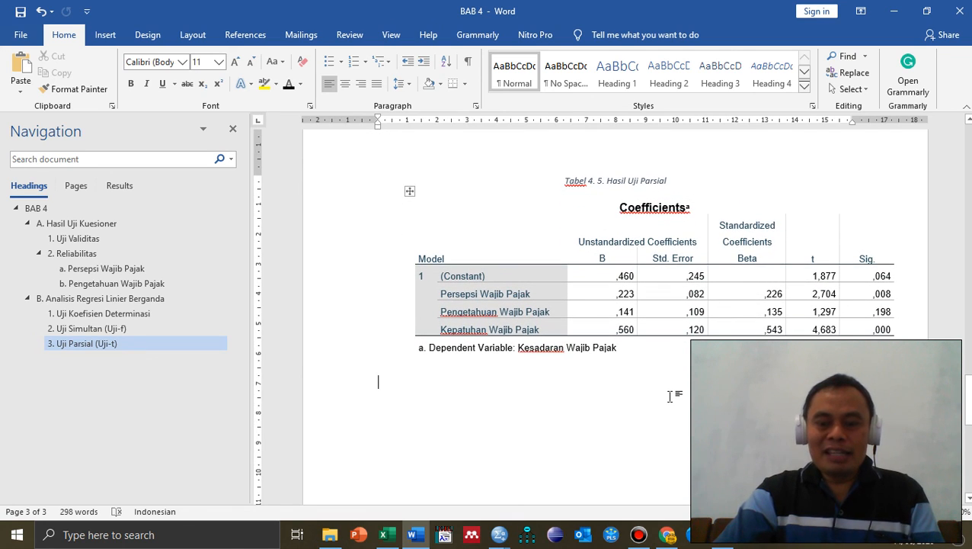